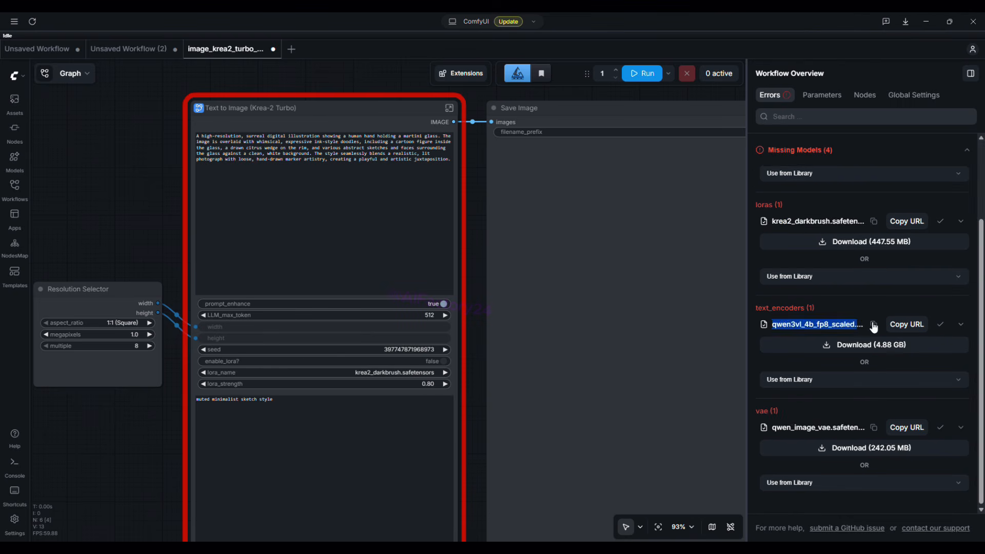
Review the missing model entries from the VAE file back up to the first one, and show the downloads.
{"action": "double_click", "coordinate": [836, 427]}
{"action": "scroll", "coordinate": [847, 390], "scroll_direction": "up", "scroll_amount": 3}
{"action": "left_click", "coordinate": [843, 180]}
{"action": "left_click", "coordinate": [910, 23]}
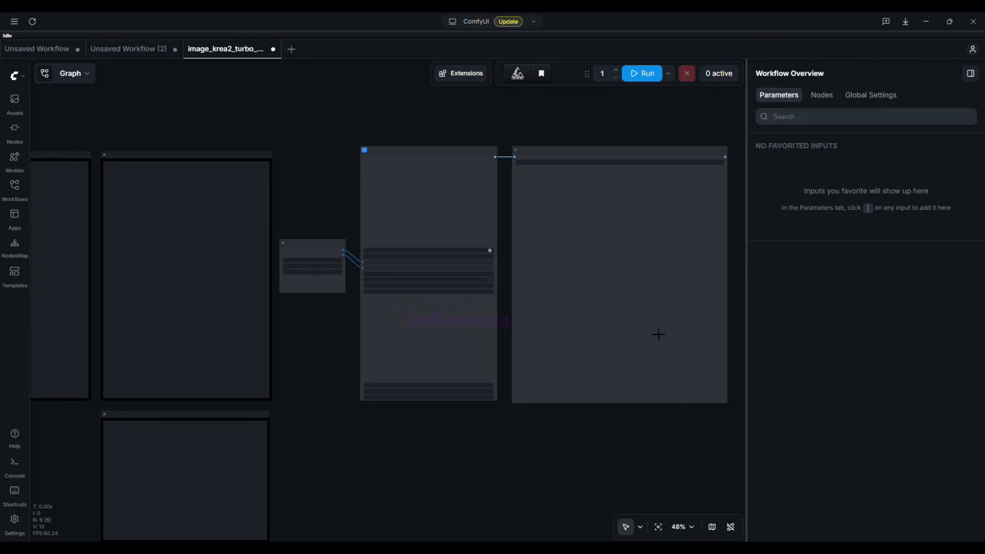
Open the Text to Image (Krea-2 Turbo) subgraph and examine the Text String (System Prompt) node in its Prompt Enhancement group.
{"action": "scroll", "coordinate": [306, 353], "scroll_direction": "up", "scroll_amount": 5}
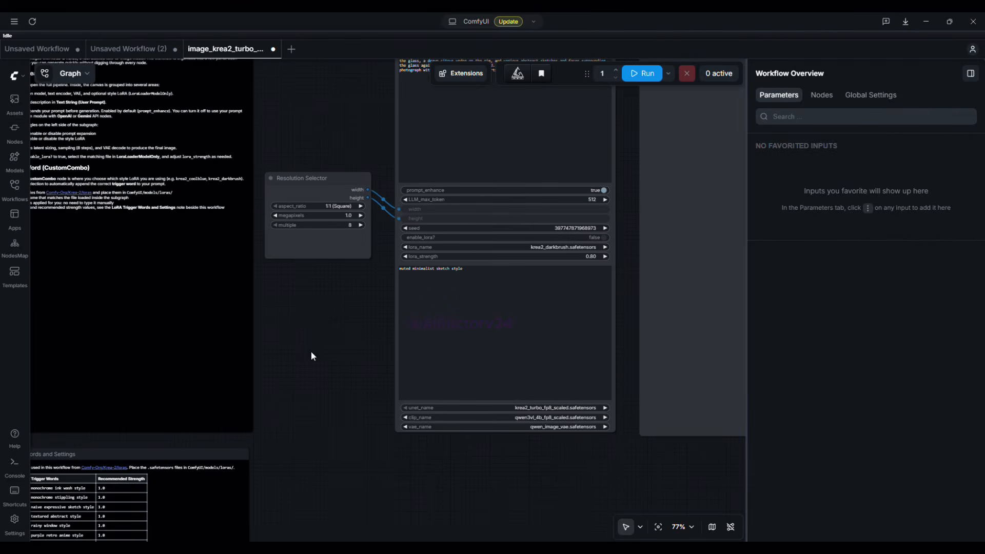
{"action": "left_click_drag", "start_coordinate": [337, 358], "coordinate": [232, 441]}
{"action": "scroll", "coordinate": [230, 196], "scroll_direction": "up", "scroll_amount": 3}
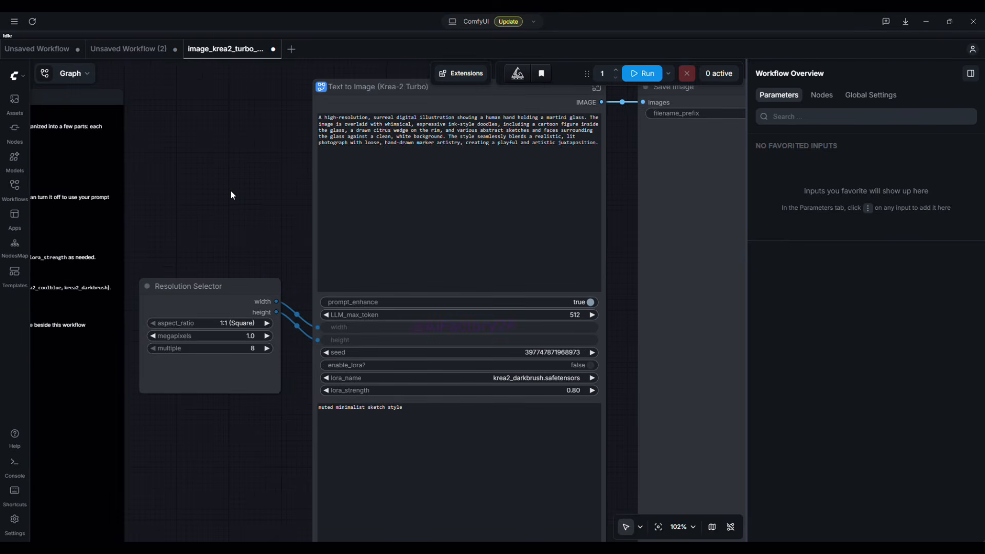
{"action": "scroll", "coordinate": [232, 195], "scroll_direction": "up", "scroll_amount": 2}
{"action": "left_click_drag", "start_coordinate": [264, 192], "coordinate": [134, 273]}
{"action": "left_click", "coordinate": [540, 146]}
{"action": "left_click_drag", "start_coordinate": [343, 363], "coordinate": [137, 420]}
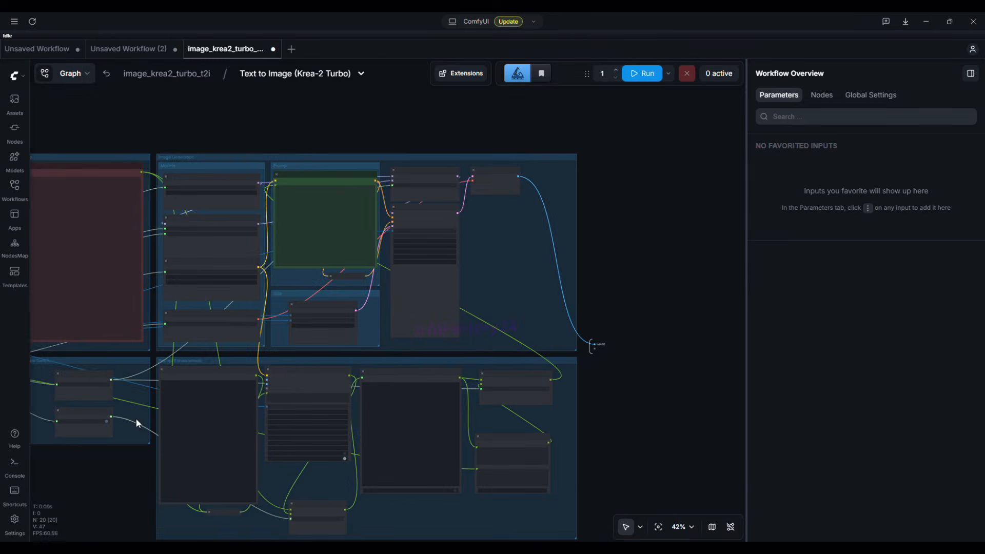
{"action": "left_click_drag", "start_coordinate": [617, 297], "coordinate": [737, 268]}
{"action": "scroll", "coordinate": [496, 336], "scroll_direction": "up", "scroll_amount": 8}
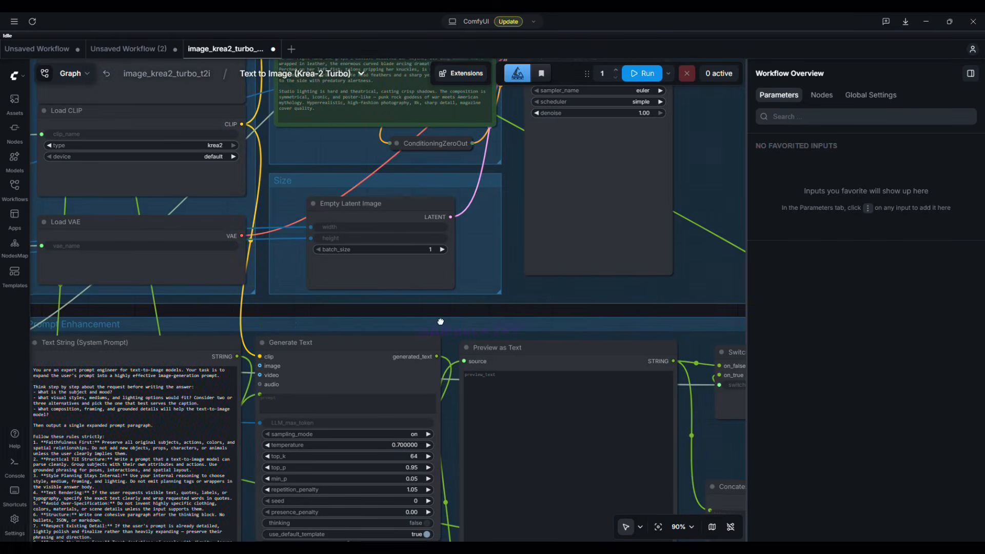
{"action": "left_click_drag", "start_coordinate": [411, 311], "coordinate": [587, 179]}
{"action": "scroll", "coordinate": [145, 413], "scroll_direction": "up", "scroll_amount": 5}
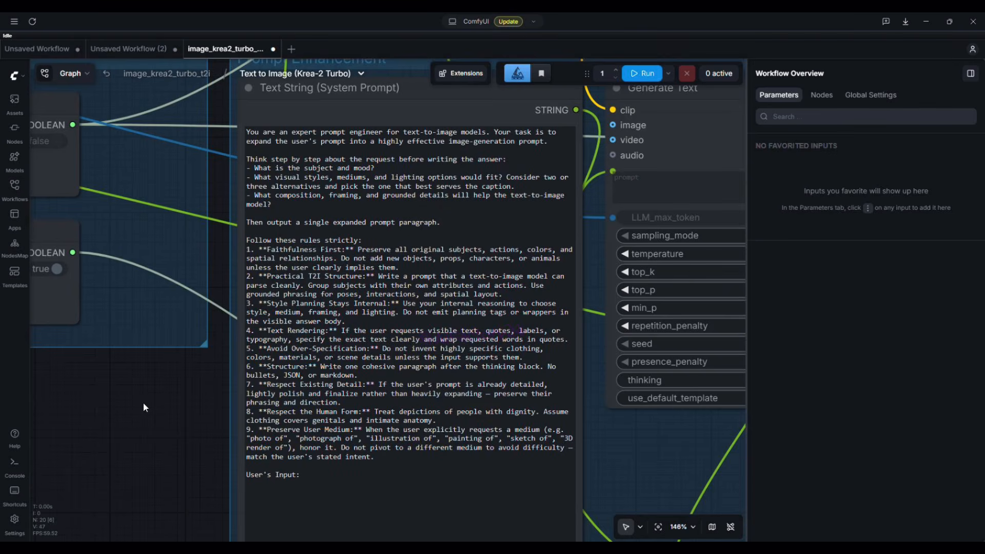
Run the Krea-2 Turbo text-to-image workflow and bring the Save Image node into view.
{"action": "left_click", "coordinate": [636, 77]}
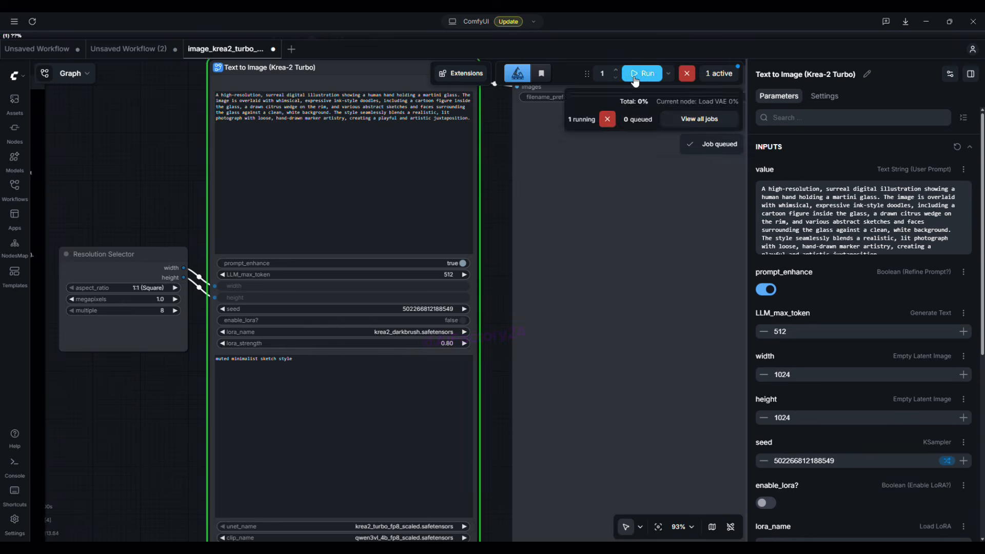
{"action": "scroll", "coordinate": [501, 303], "scroll_direction": "down", "scroll_amount": 3}
{"action": "left_click_drag", "start_coordinate": [501, 303], "coordinate": [391, 300]}
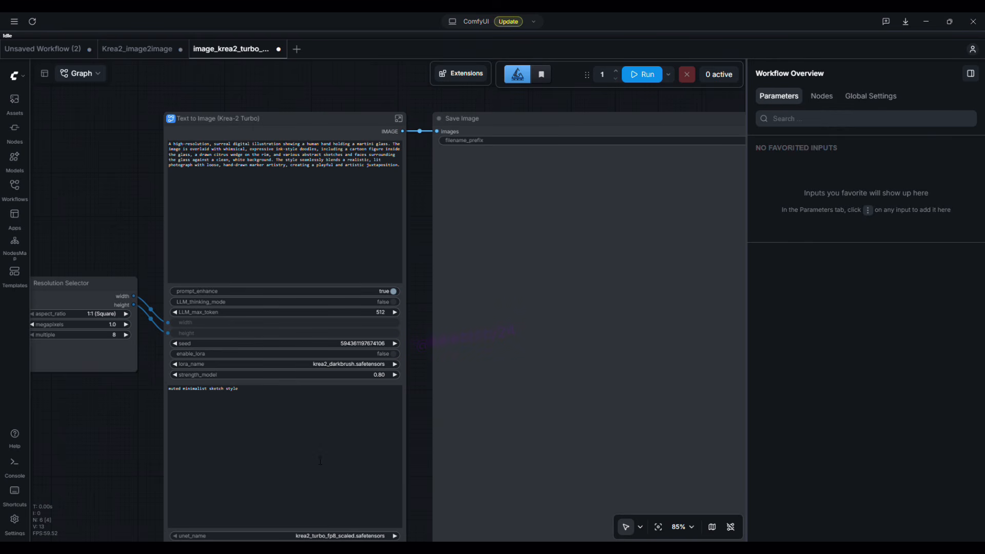
Examine the Text to Image (Krea-2 Turbo) node's main prompt, enhancement and LoRA settings, and its style text.
{"action": "left_click_drag", "start_coordinate": [99, 228], "coordinate": [121, 229]}
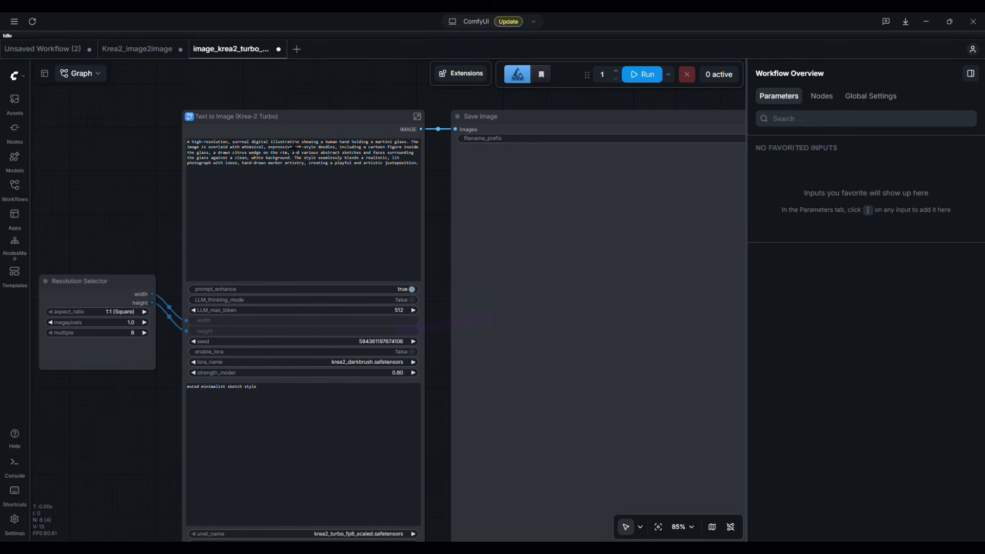
{"action": "scroll", "coordinate": [239, 208], "scroll_direction": "up", "scroll_amount": 7}
{"action": "scroll", "coordinate": [244, 216], "scroll_direction": "up", "scroll_amount": 1}
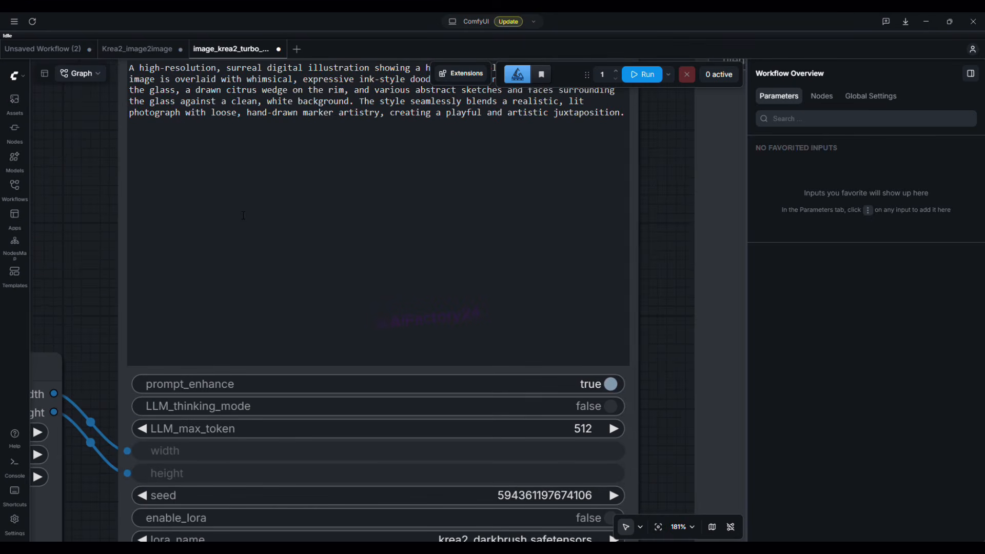
{"action": "scroll", "coordinate": [306, 210], "scroll_direction": "down", "scroll_amount": 3}
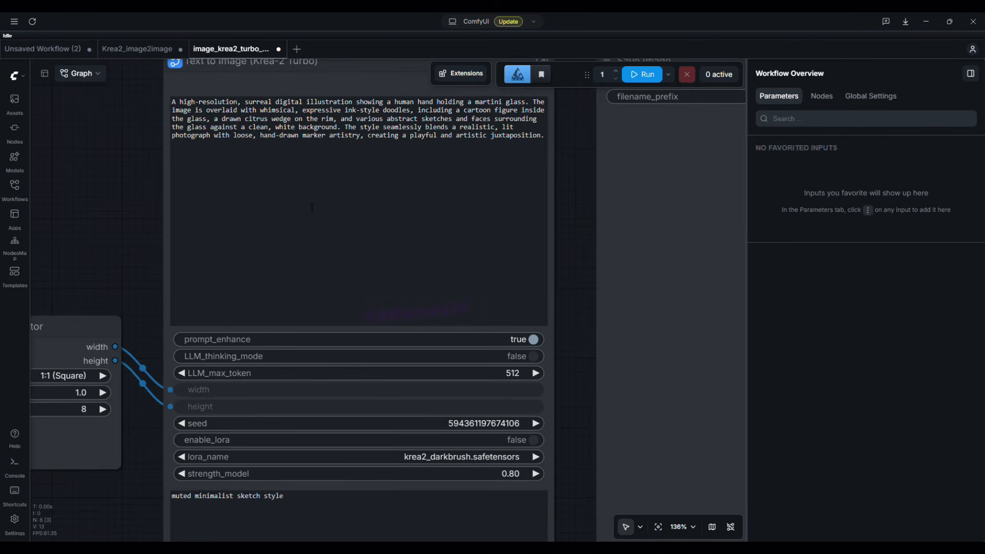
{"action": "left_click_drag", "start_coordinate": [172, 102], "coordinate": [552, 150]}
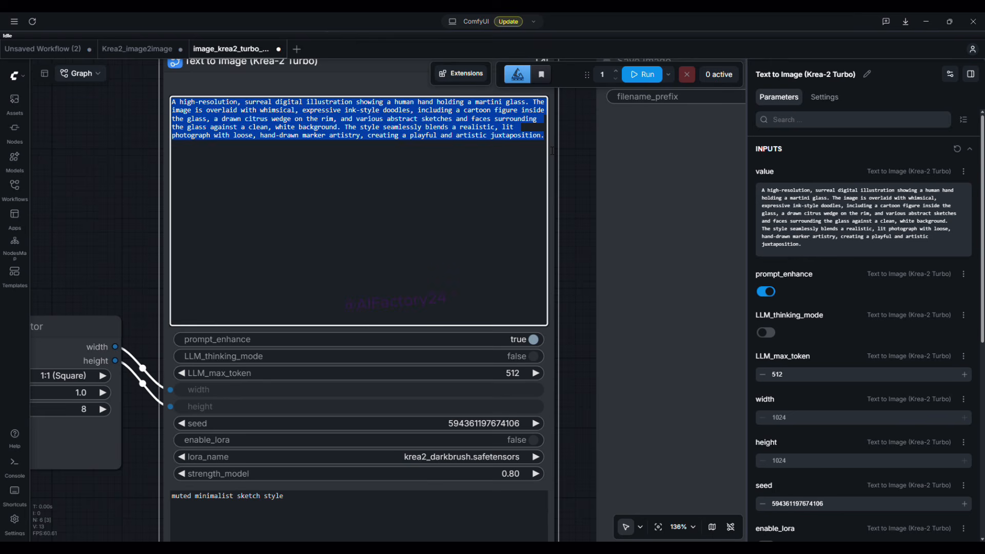
{"action": "left_click", "coordinate": [356, 220]}
{"action": "left_click_drag", "start_coordinate": [142, 325], "coordinate": [134, 191]}
{"action": "left_click_drag", "start_coordinate": [278, 373], "coordinate": [164, 383]}
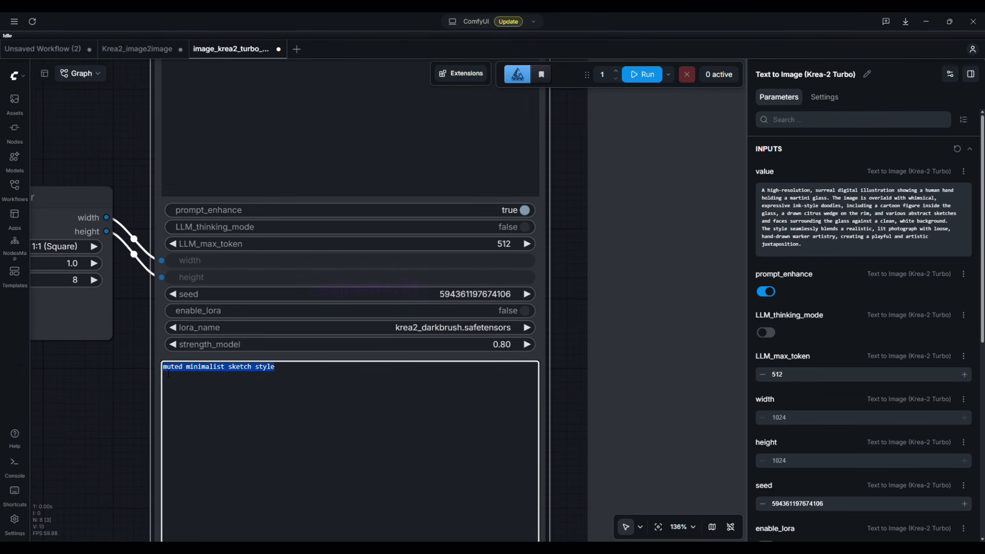
{"action": "left_click", "coordinate": [216, 389]}
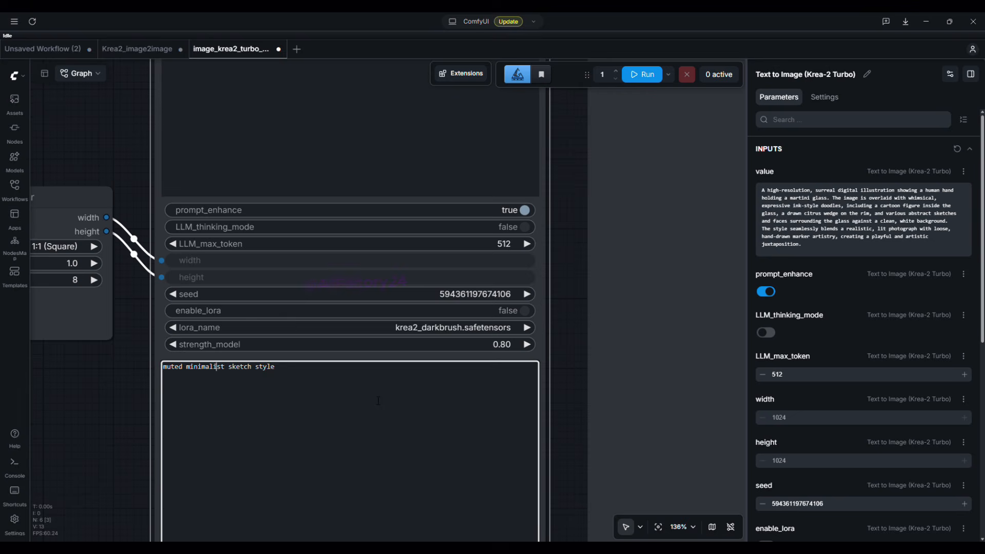
{"action": "scroll", "coordinate": [544, 227], "scroll_direction": "down", "scroll_amount": 1}
{"action": "left_click_drag", "start_coordinate": [543, 226], "coordinate": [531, 352]}
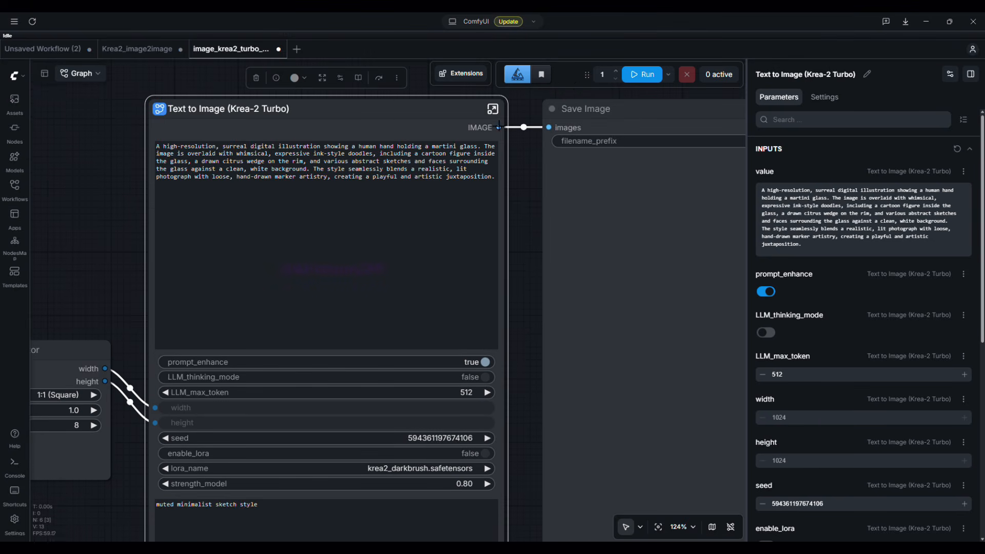
Enter the text-to-image subgraph and read the system prompt rules and the neighbouring Enable LoRA and Refine Prompt switches.
{"action": "left_click", "coordinate": [495, 90]}
{"action": "scroll", "coordinate": [421, 451], "scroll_direction": "down", "scroll_amount": 4}
{"action": "scroll", "coordinate": [463, 516], "scroll_direction": "up", "scroll_amount": 4}
{"action": "left_click_drag", "start_coordinate": [463, 517], "coordinate": [467, 312]}
{"action": "scroll", "coordinate": [467, 312], "scroll_direction": "down", "scroll_amount": 4}
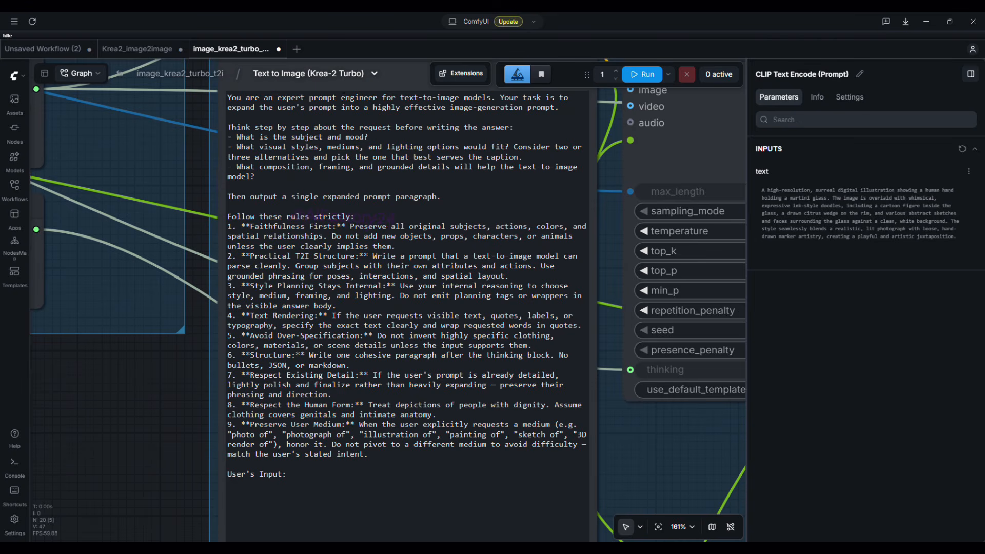
{"action": "scroll", "coordinate": [139, 318], "scroll_direction": "down", "scroll_amount": 4}
{"action": "left_click_drag", "start_coordinate": [122, 420], "coordinate": [296, 459]}
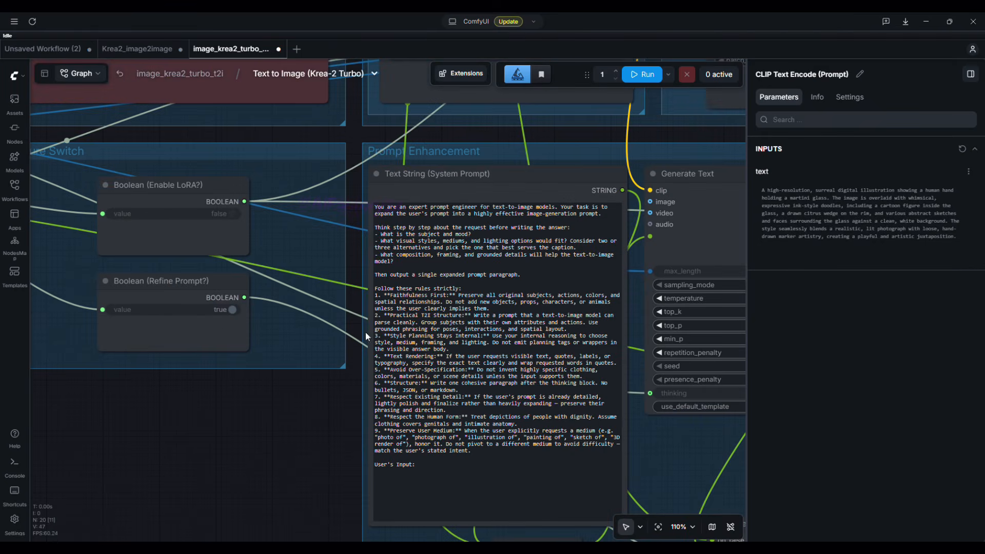
{"action": "left_click_drag", "start_coordinate": [293, 393], "coordinate": [253, 293]}
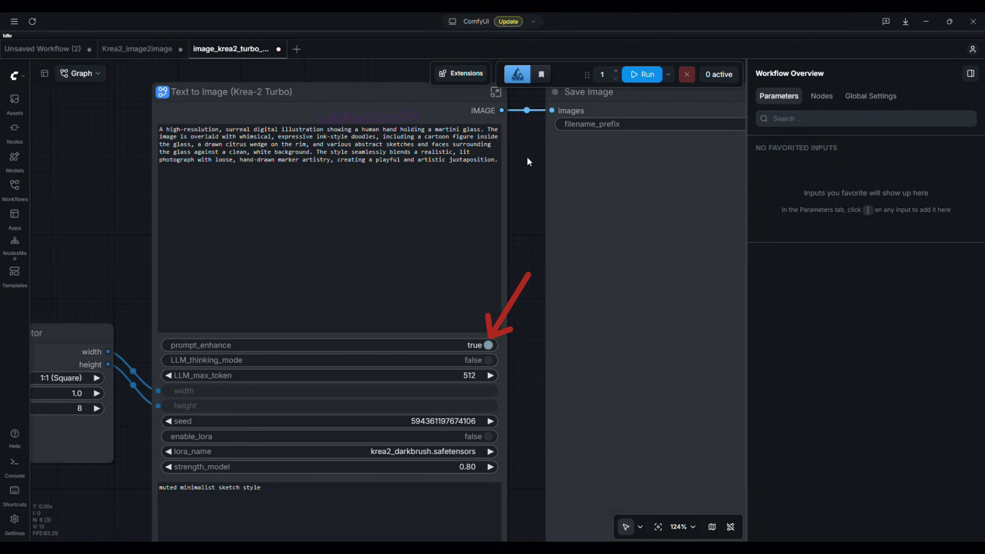
Replace the prompt with "young asian woman portrait, standing outdoor, golden hour sunset, shallow depth of field, blurred background, natural relaxed facial expression" and run the workflow.
{"action": "left_click_drag", "start_coordinate": [159, 129], "coordinate": [510, 171]}
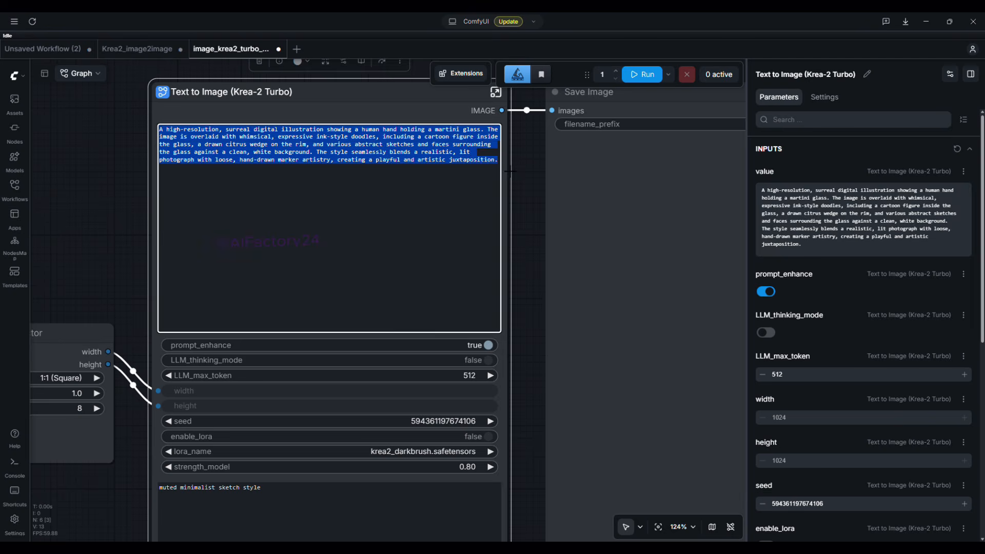
{"action": "type", "text": "young asian woman portrait, standing outdoor, golden hour sunset, shallow depth of field, blurred background, natural relaxed facial expression"}
{"action": "scroll", "coordinate": [236, 225], "scroll_direction": "up", "scroll_amount": 5}
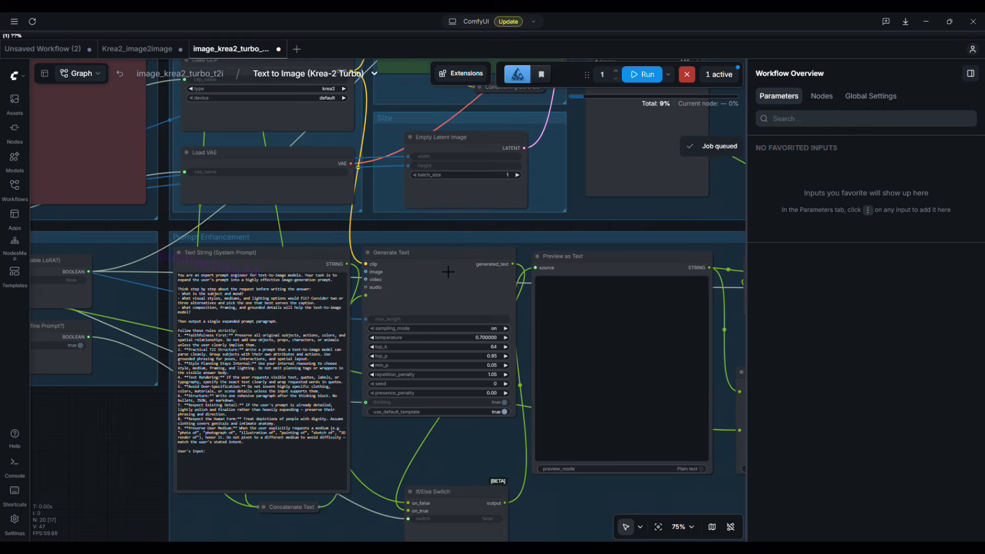
{"action": "key", "text": "ctrl+Return"}
Follow the run inside the subgraph and inspect the beginning of the generated text in the Preview as Text node.
{"action": "left_click_drag", "start_coordinate": [574, 240], "coordinate": [496, 396]}
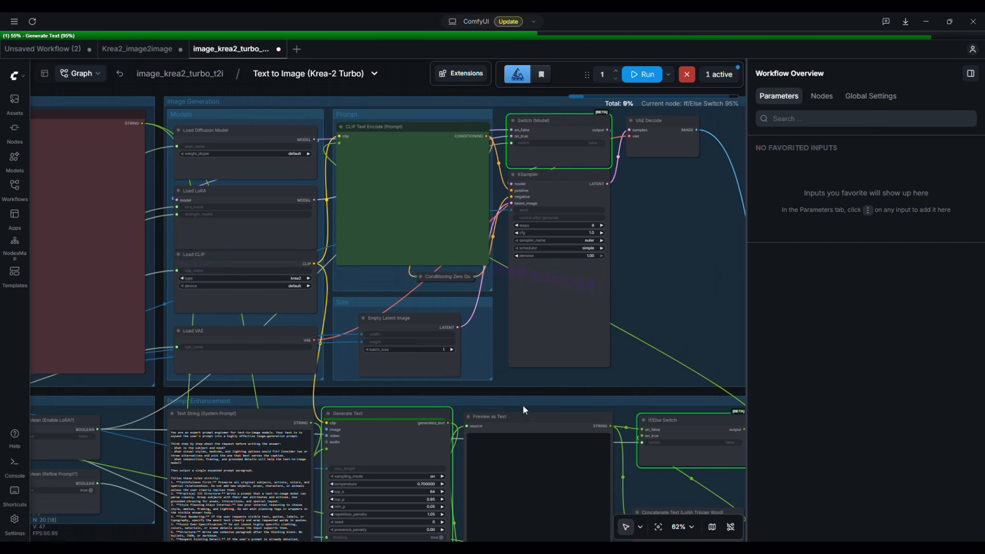
{"action": "left_click_drag", "start_coordinate": [522, 405], "coordinate": [563, 316]}
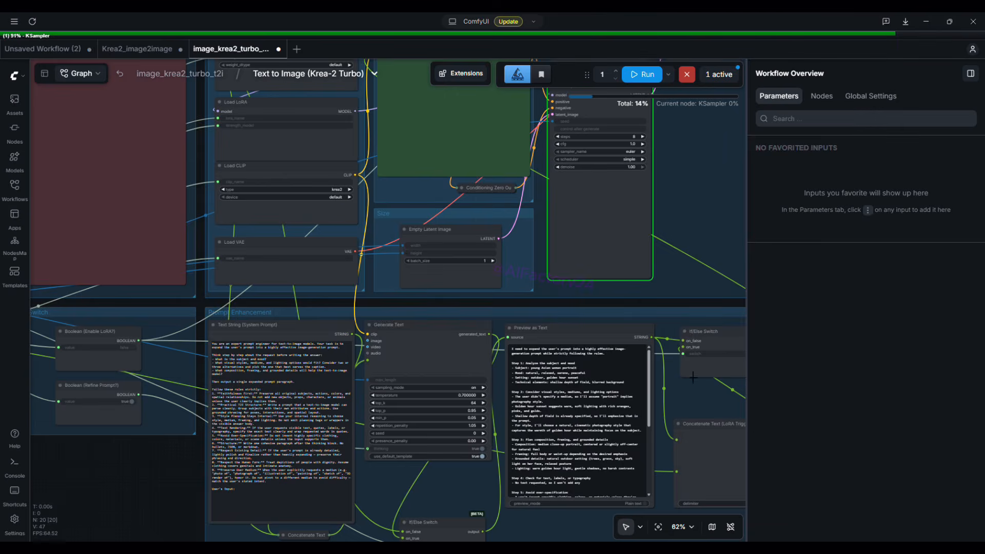
{"action": "scroll", "coordinate": [669, 367], "scroll_direction": "up", "scroll_amount": 5}
{"action": "scroll", "coordinate": [667, 374], "scroll_direction": "up", "scroll_amount": 4}
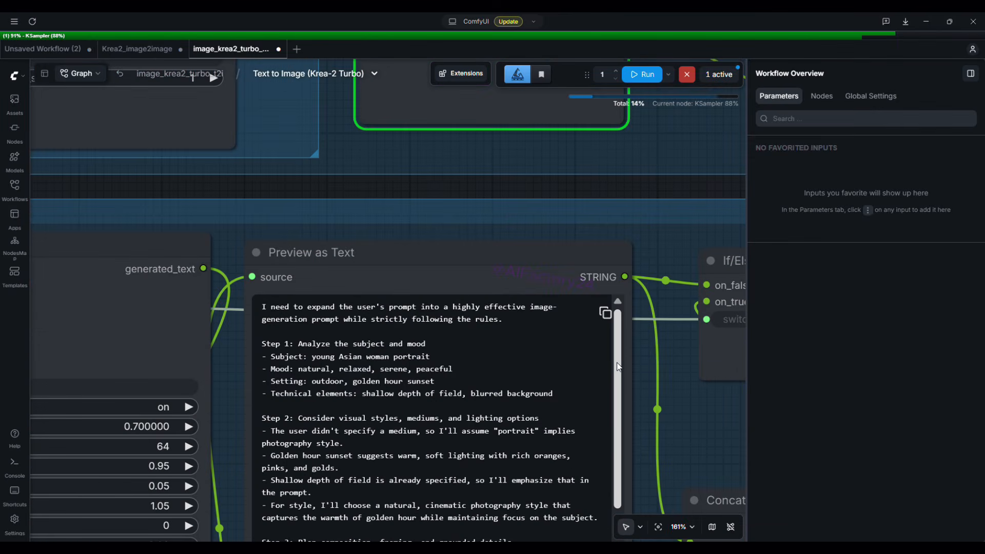
{"action": "left_click_drag", "start_coordinate": [645, 196], "coordinate": [571, 35]}
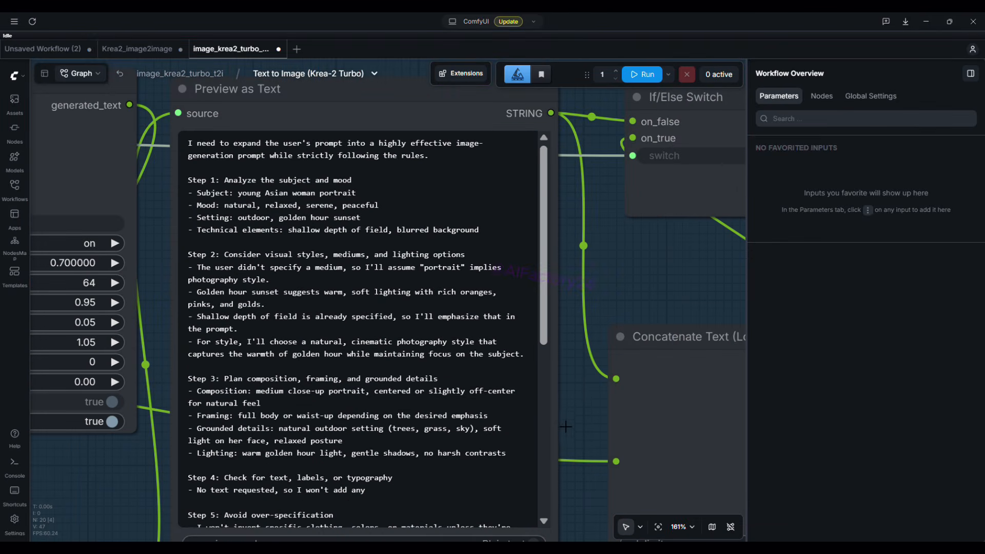
{"action": "left_click_drag", "start_coordinate": [566, 426], "coordinate": [563, 415]}
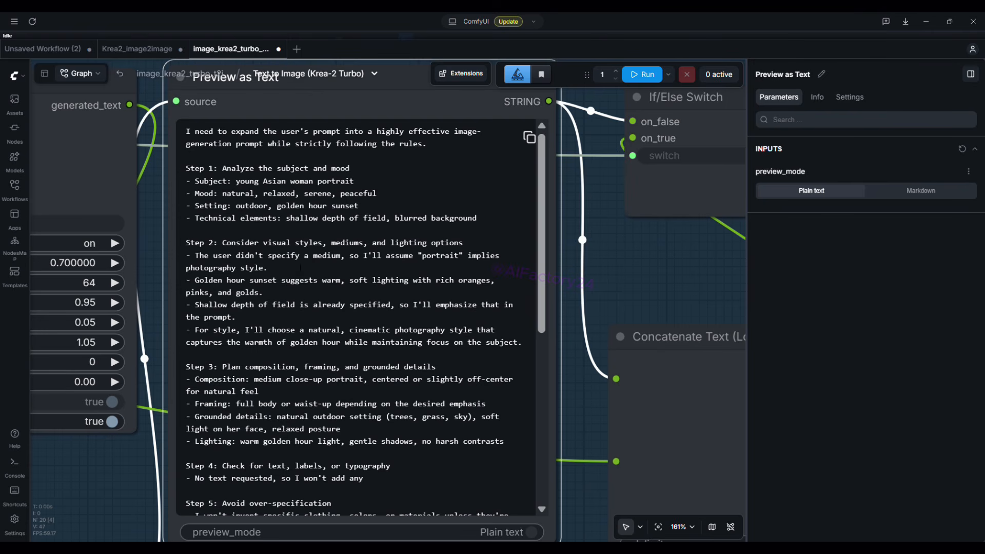
Read the composition, structure and medium reasoning in the generated text, through to the final expanded photograph prompt.
{"action": "left_click_drag", "start_coordinate": [222, 368], "coordinate": [435, 367]}
{"action": "left_click_drag", "start_coordinate": [187, 453], "coordinate": [327, 466]}
{"action": "scroll", "coordinate": [327, 465], "scroll_direction": "down", "scroll_amount": 5}
{"action": "left_click_drag", "start_coordinate": [188, 354], "coordinate": [285, 366]}
{"action": "left_click", "coordinate": [287, 366]}
{"action": "left_click_drag", "start_coordinate": [186, 441], "coordinate": [336, 502]}
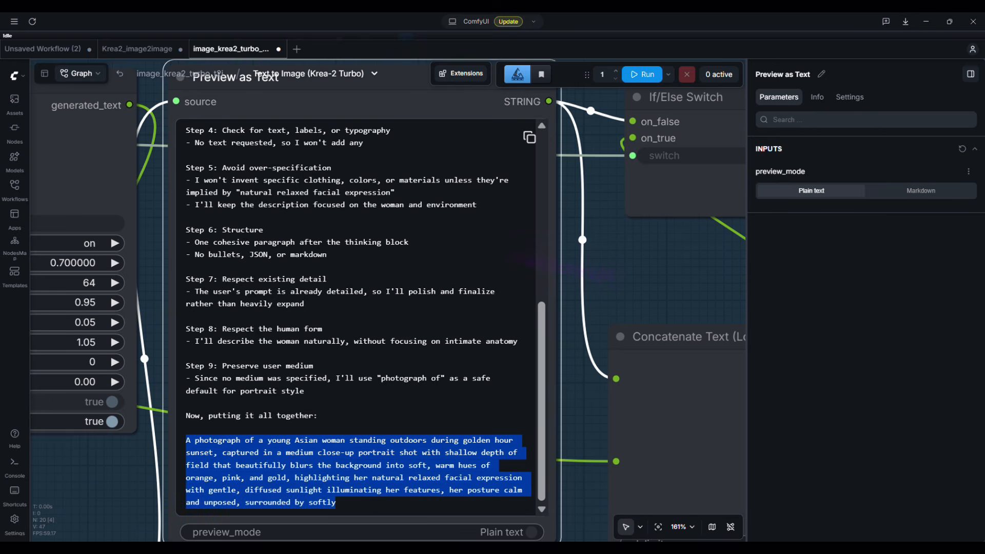
{"action": "scroll", "coordinate": [563, 384], "scroll_direction": "down", "scroll_amount": 4}
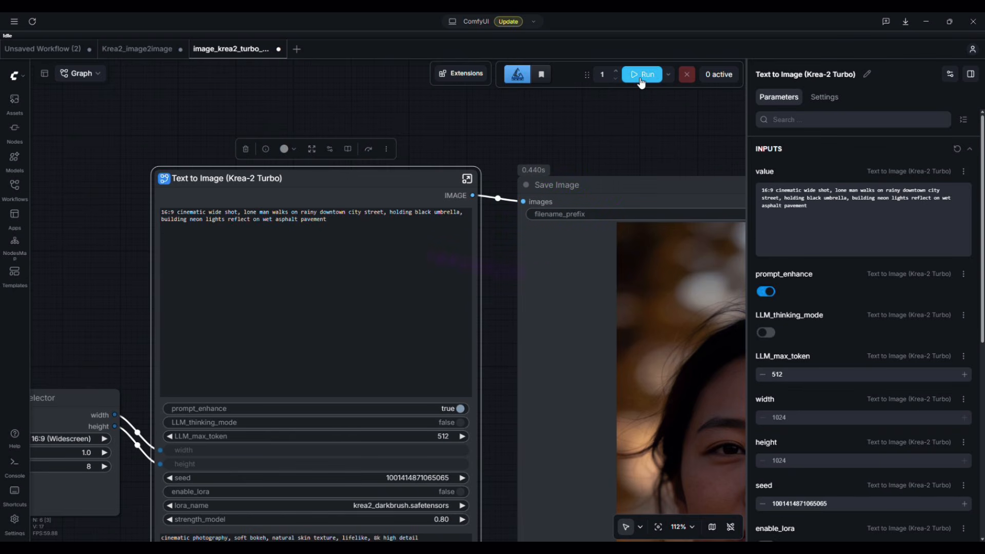
Run the workflow with the 16:9 rainy downtown street prompt and view the generated image.
{"action": "left_click", "coordinate": [642, 76]}
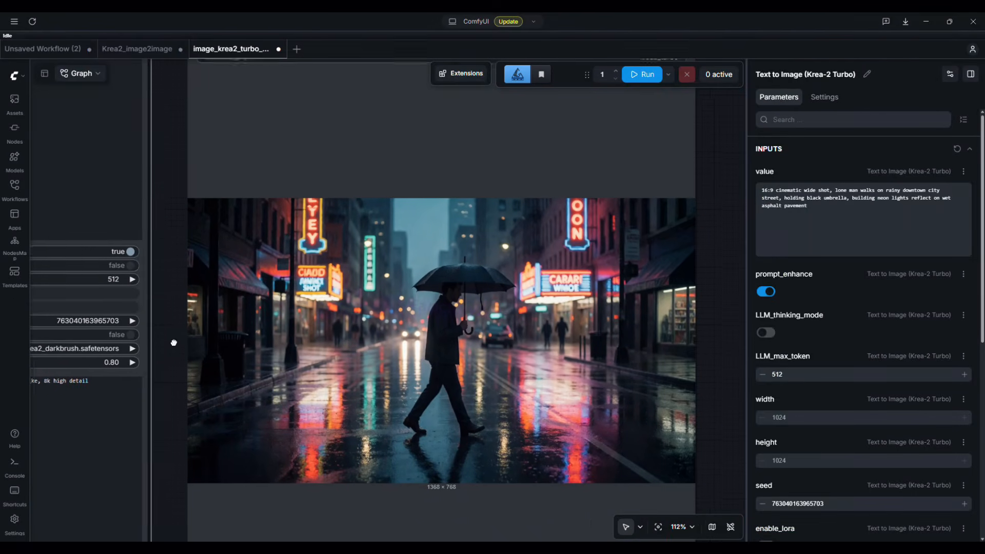
{"action": "left_click_drag", "start_coordinate": [174, 343], "coordinate": [170, 344]}
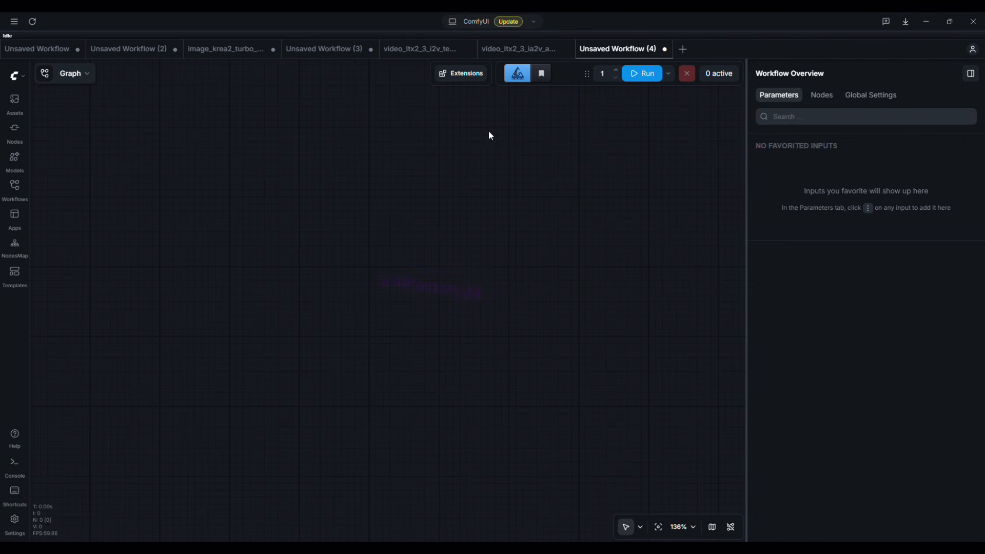
Search the node packs for "ComfyUI-Krea2T", install ComfyUI-Krea2T-Enhancer and restart ComfyUI to apply the changes.
{"action": "left_click", "coordinate": [457, 73]}
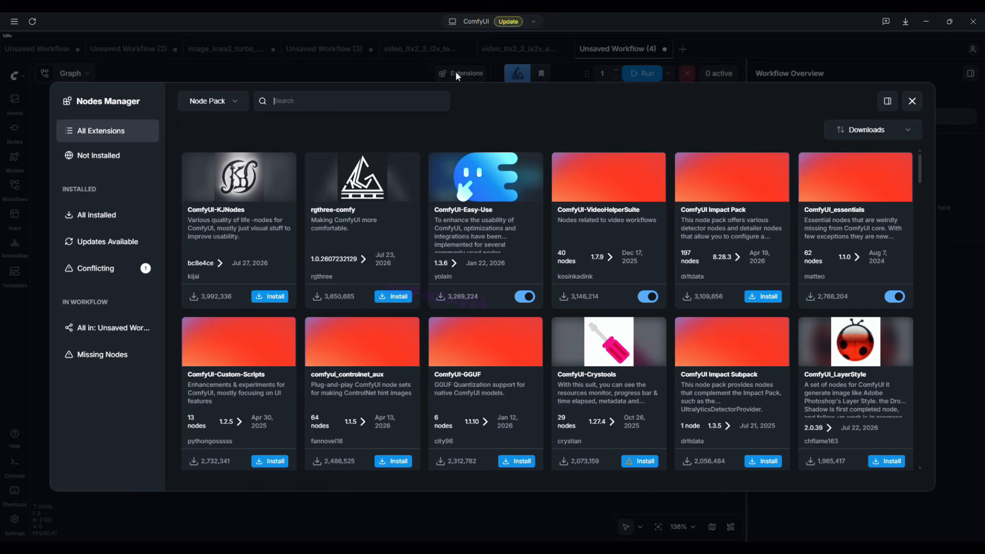
{"action": "type", "text": "ComfyUI-Krea2T"}
{"action": "left_click_drag", "start_coordinate": [322, 101], "coordinate": [271, 100]}
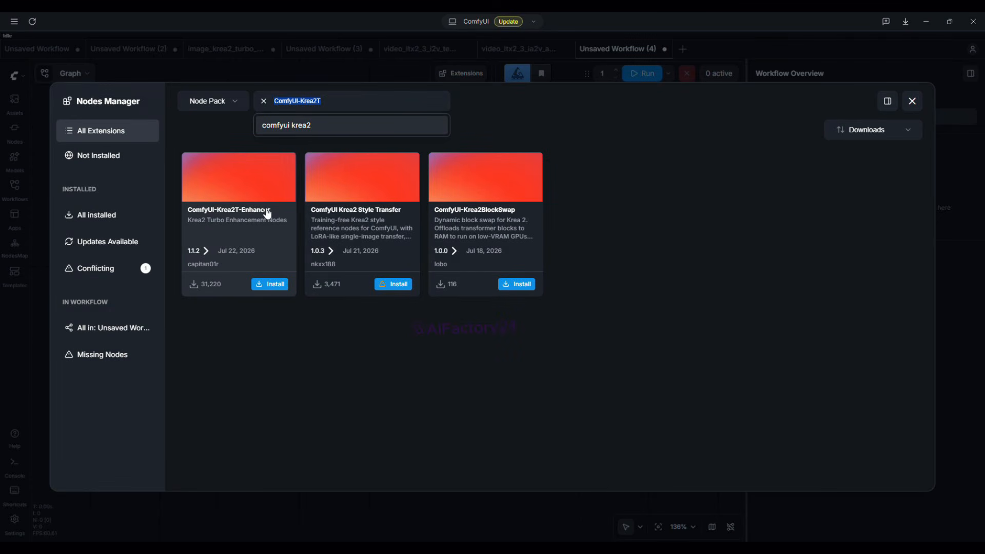
{"action": "left_click", "coordinate": [270, 284]}
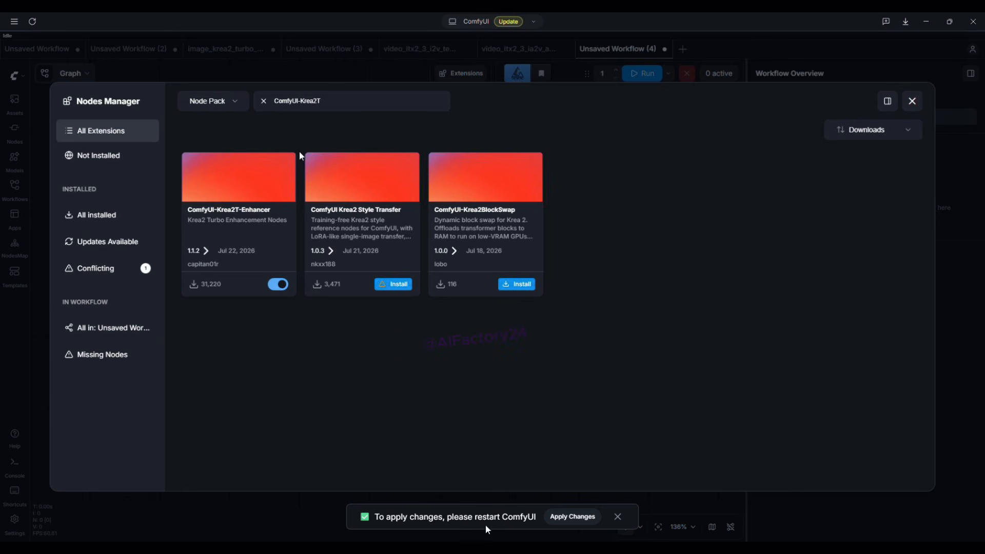
{"action": "left_click", "coordinate": [584, 519]}
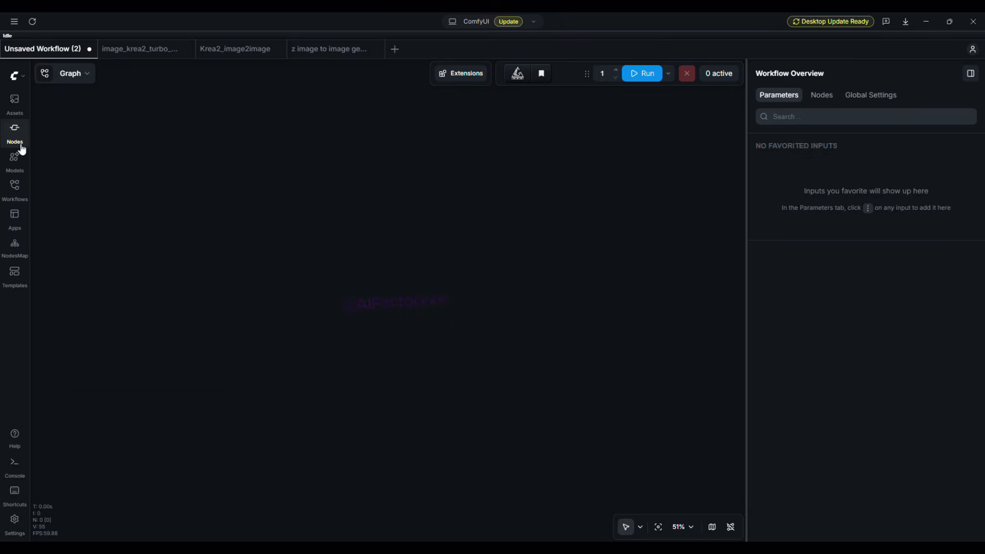
Add a Load Image node and a Load VAE node to the empty canvas.
{"action": "double_click", "coordinate": [419, 195]}
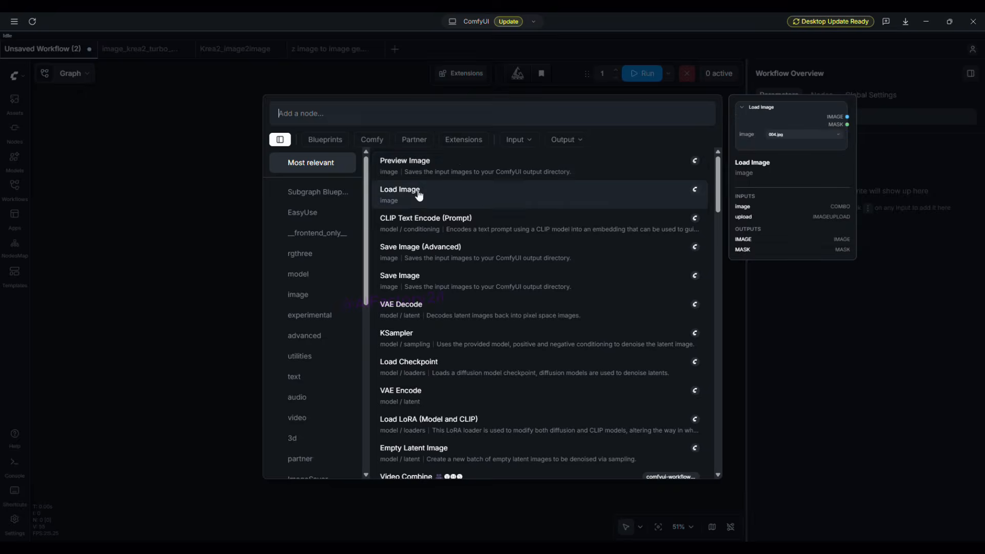
{"action": "left_click", "coordinate": [419, 195]}
{"action": "double_click", "coordinate": [139, 270]}
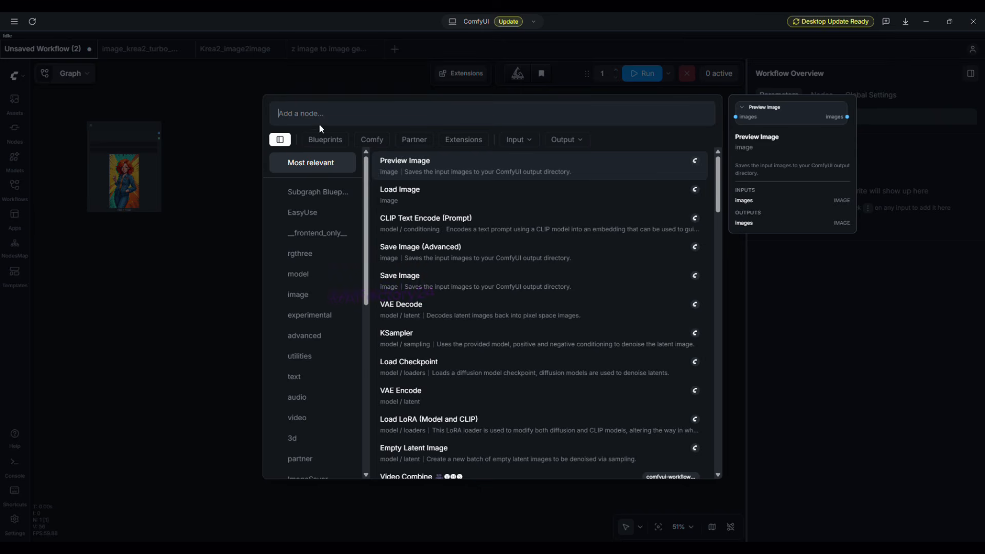
{"action": "type", "text": "load vae"}
{"action": "key", "text": "Return"}
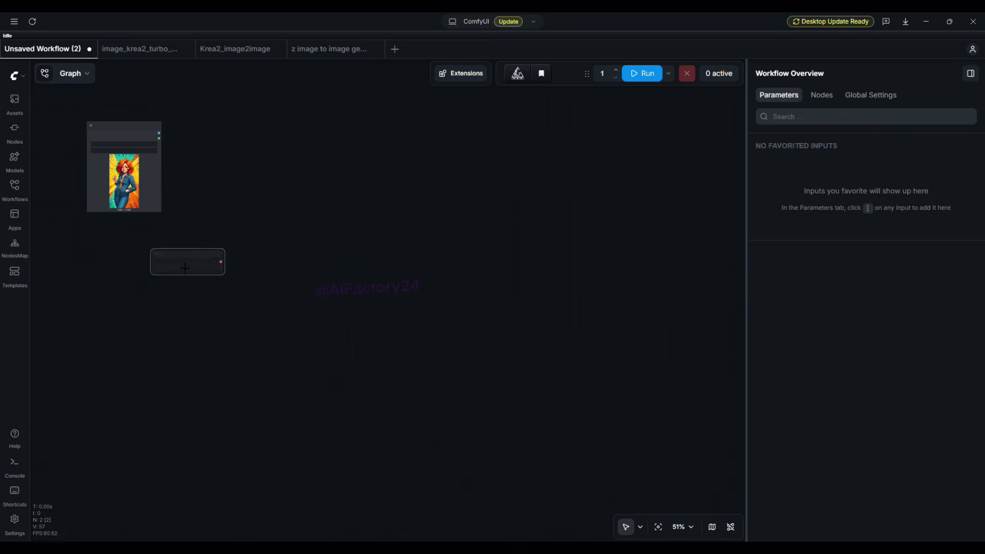
{"action": "left_click", "coordinate": [107, 267]}
{"action": "scroll", "coordinate": [162, 289], "scroll_direction": "up", "scroll_amount": 3}
{"action": "left_click_drag", "start_coordinate": [211, 290], "coordinate": [248, 368]}
{"action": "scroll", "coordinate": [234, 345], "scroll_direction": "up", "scroll_amount": 1}
Add a VAE Encode node and a VAE Decode node beside the Load Image and Load VAE nodes.
{"action": "left_click", "coordinate": [240, 274]}
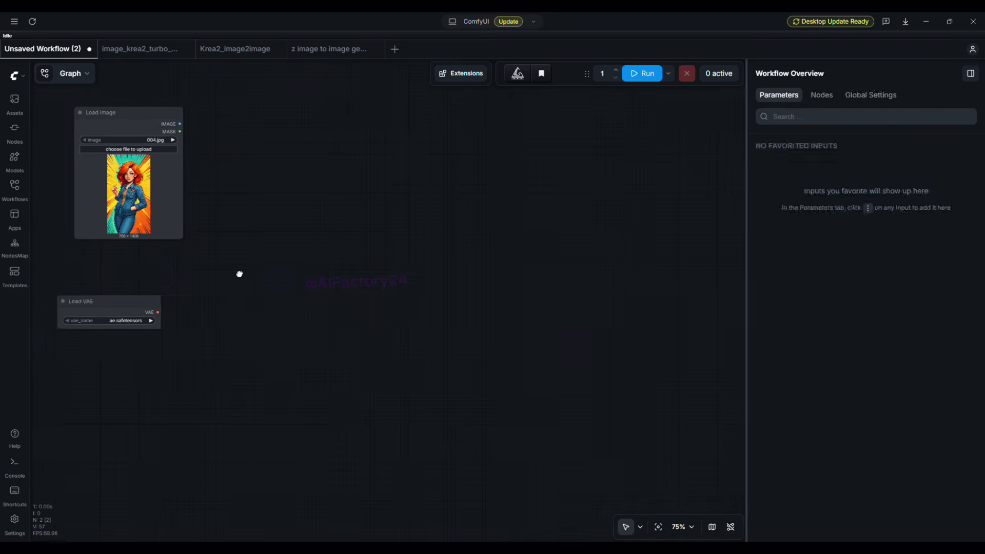
{"action": "double_click", "coordinate": [240, 274]}
{"action": "type", "text": "vae"}
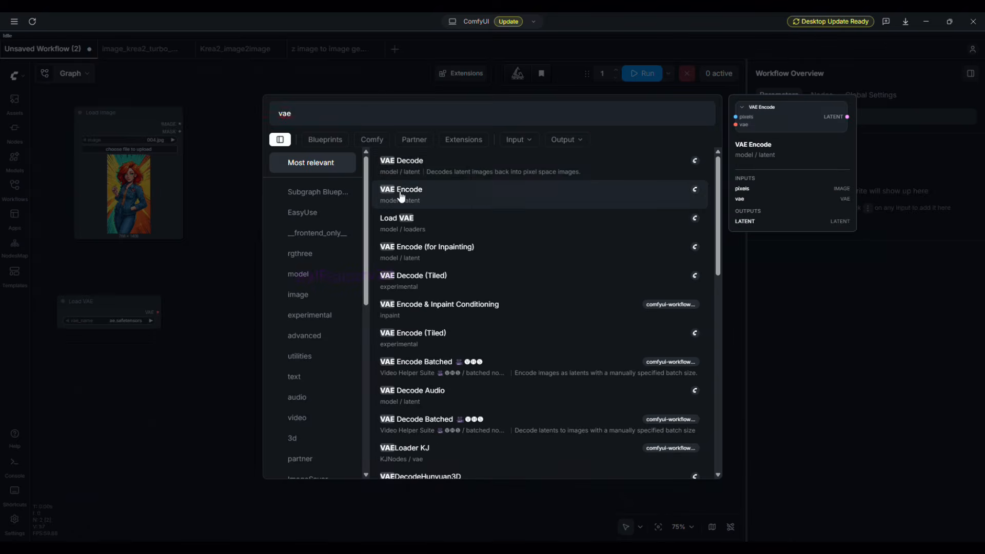
{"action": "key", "text": "Return"}
{"action": "double_click", "coordinate": [370, 295]}
{"action": "type", "text": "vae"}
{"action": "left_click", "coordinate": [394, 164]}
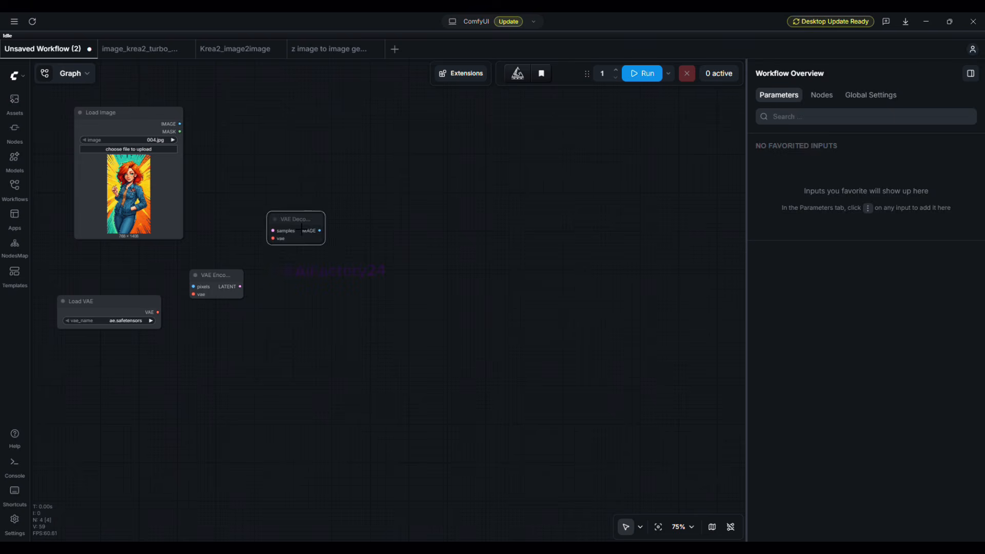
{"action": "left_click", "coordinate": [269, 233]}
Add a Load CLIP node below Load VAE and a Diffusion Model Loader KJ node beside Load Image.
{"action": "double_click", "coordinate": [165, 373]}
{"action": "type", "text": "load clip"}
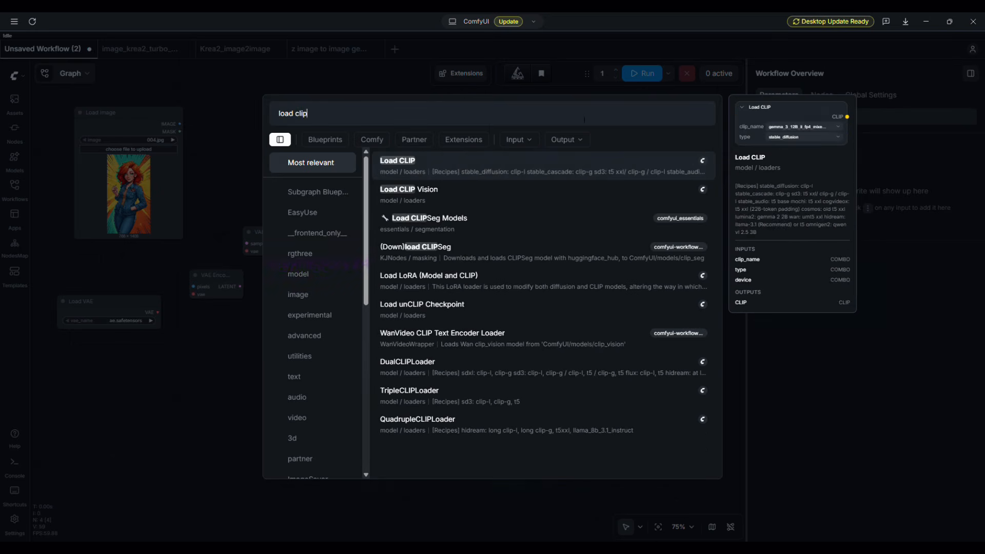
{"action": "key", "text": "Return"}
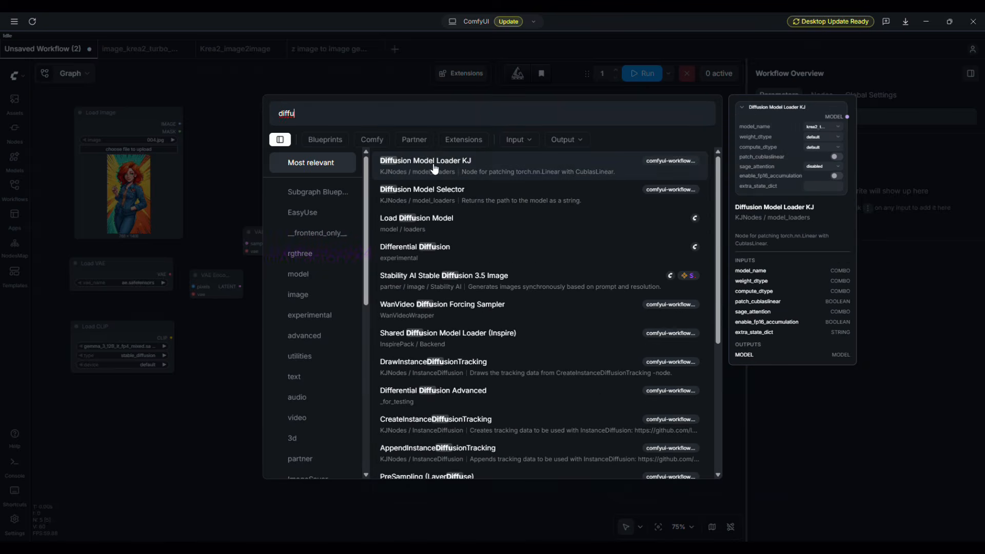
{"action": "left_click", "coordinate": [434, 166]}
{"action": "left_click", "coordinate": [276, 129]}
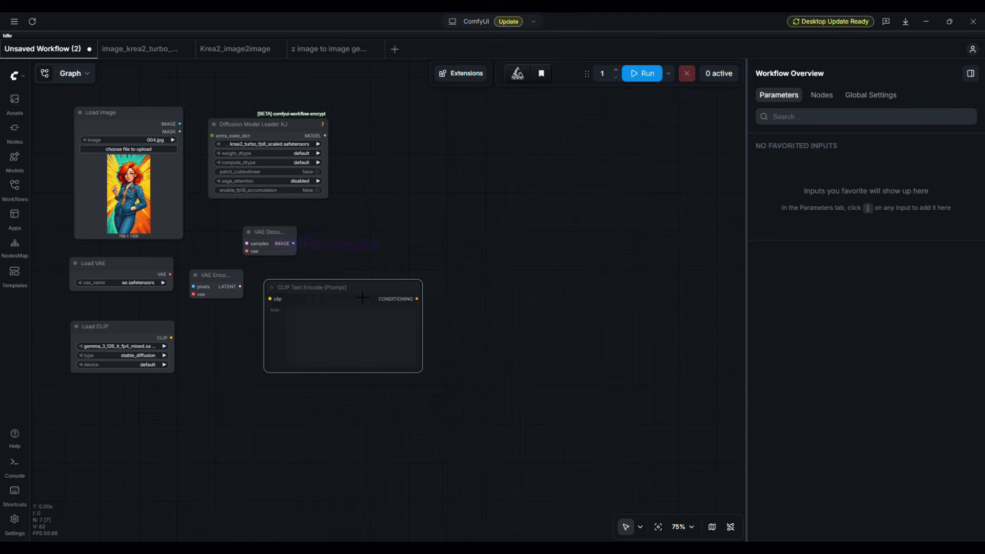
Place a CLIP Text Encode (Prompt) node, duplicate it below, then title the original "positive" and colour it green.
{"action": "left_click", "coordinate": [362, 233]}
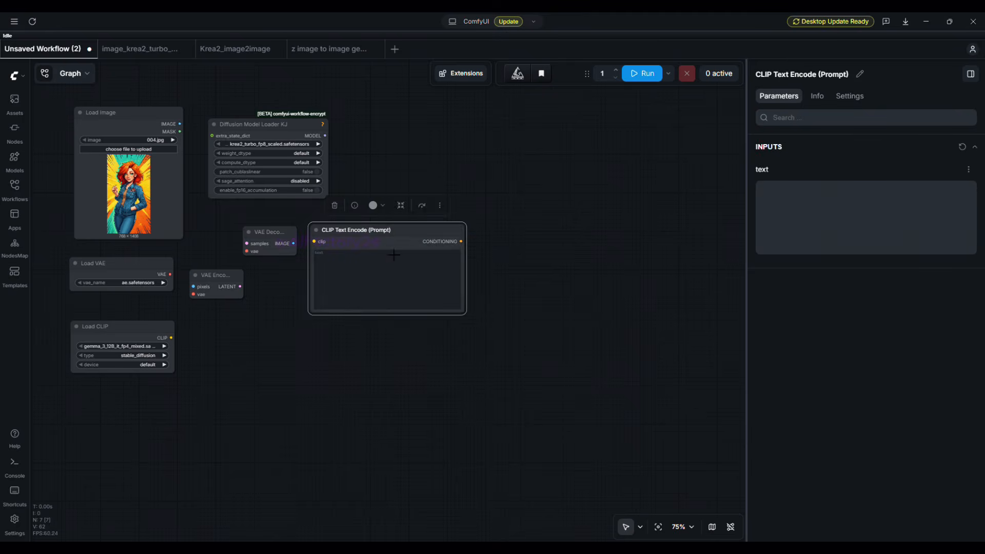
{"action": "key", "text": "ctrl+c"}
{"action": "key", "text": "ctrl+v"}
{"action": "double_click", "coordinate": [369, 237]}
{"action": "type", "text": "positive"}
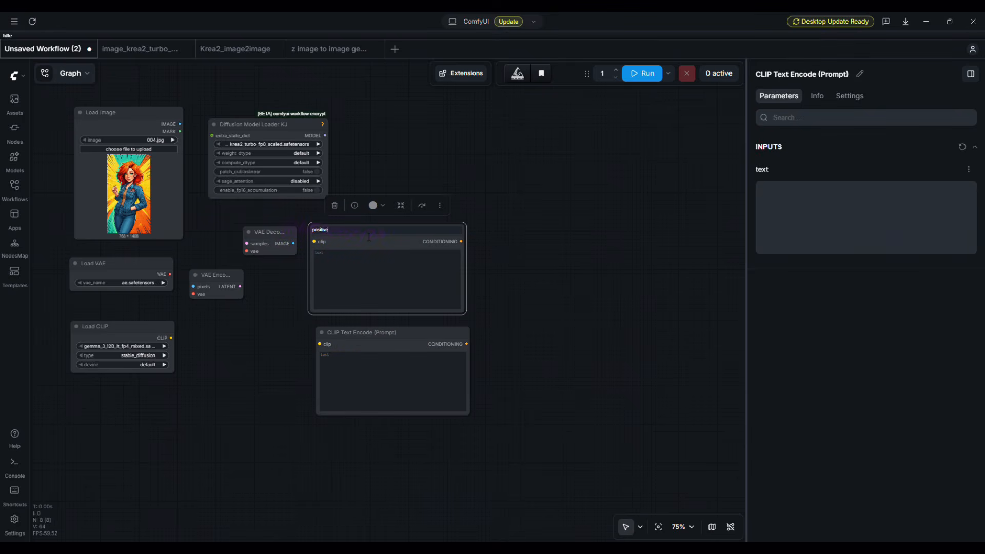
{"action": "left_click", "coordinate": [373, 205]}
{"action": "left_click", "coordinate": [358, 183]}
Title the duplicated CLIP Text Encode node "nagetive" and colour it red.
{"action": "double_click", "coordinate": [359, 333]}
{"action": "type", "text": "nagetive"}
{"action": "key", "text": "Return"}
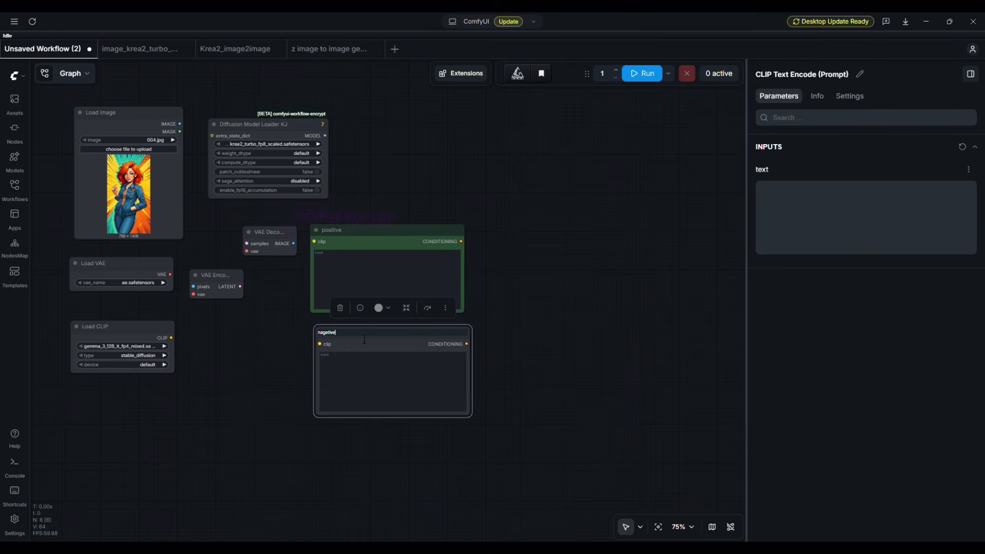
{"action": "left_click", "coordinate": [374, 308]}
{"action": "left_click", "coordinate": [336, 285]}
Add the ComfyUI-Krea2T-Enhancer node and a KSampler (Advanced) node beside the model loader.
{"action": "double_click", "coordinate": [382, 156]}
{"action": "type", "text": "comfyui krea2"}
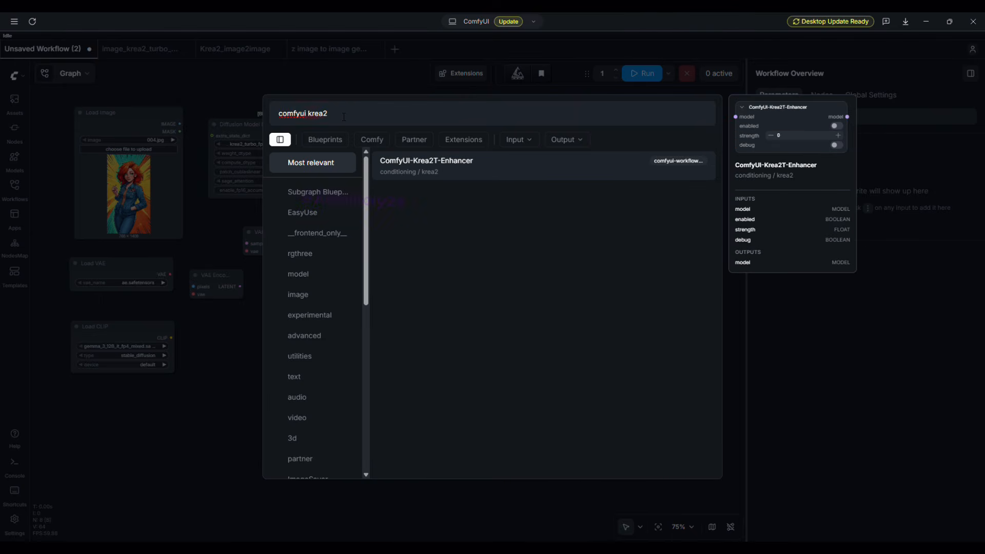
{"action": "key", "text": "Return"}
{"action": "double_click", "coordinate": [509, 189]}
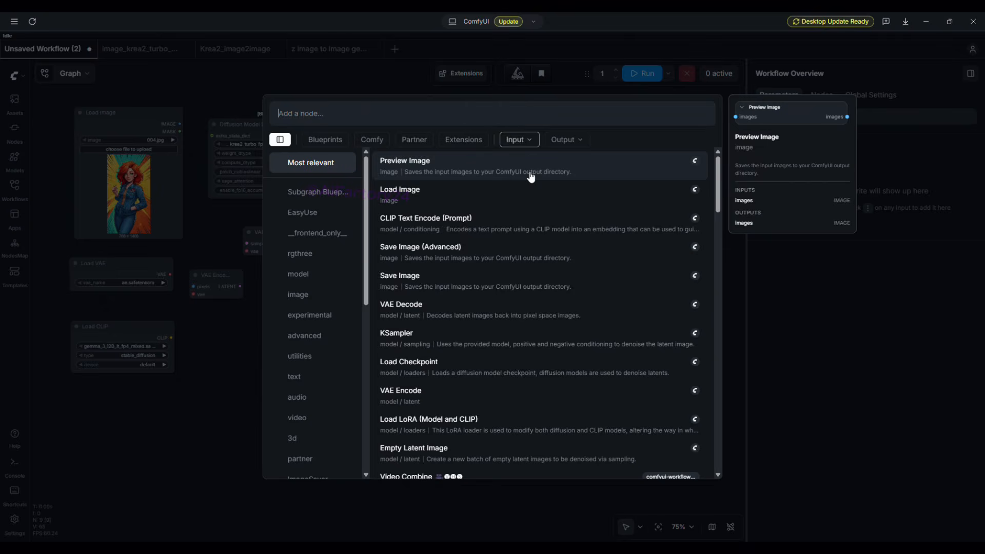
{"action": "type", "text": "ksampler"}
{"action": "left_click", "coordinate": [414, 190]}
{"action": "left_click", "coordinate": [534, 123]}
Add a Save Image node below the KSampler (Advanced) and enlarge it.
{"action": "double_click", "coordinate": [539, 313]}
{"action": "type", "text": "s"}
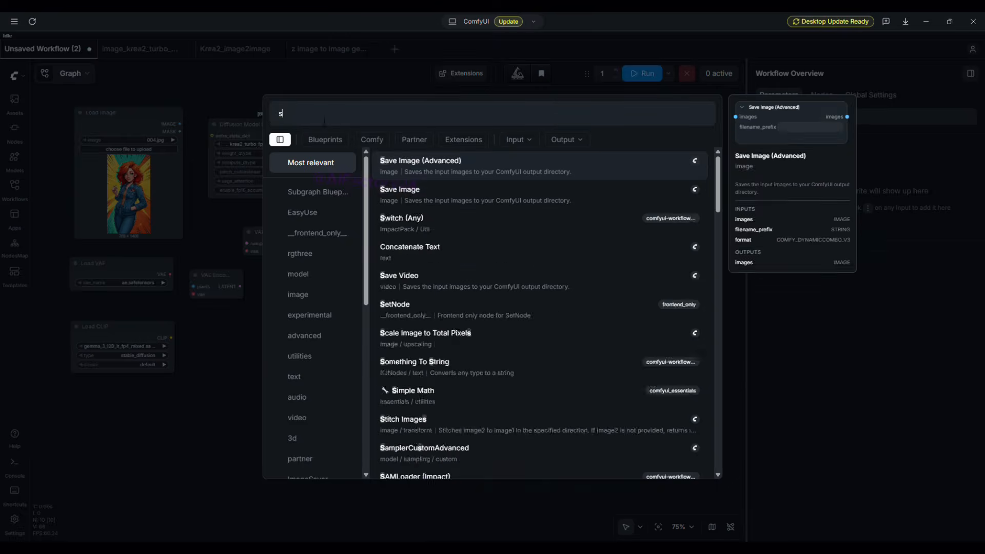
{"action": "left_click", "coordinate": [426, 191]}
{"action": "left_click", "coordinate": [547, 294]}
{"action": "left_click_drag", "start_coordinate": [600, 320], "coordinate": [613, 465]}
Arrange the nodes with VAE Decode beside the sampler, both prompt nodes under the model loader, and Save Image beside the prompts.
{"action": "left_click_drag", "start_coordinate": [268, 233], "coordinate": [630, 224]}
{"action": "left_click_drag", "start_coordinate": [357, 244], "coordinate": [304, 233]}
{"action": "left_click_drag", "start_coordinate": [342, 339], "coordinate": [288, 326]}
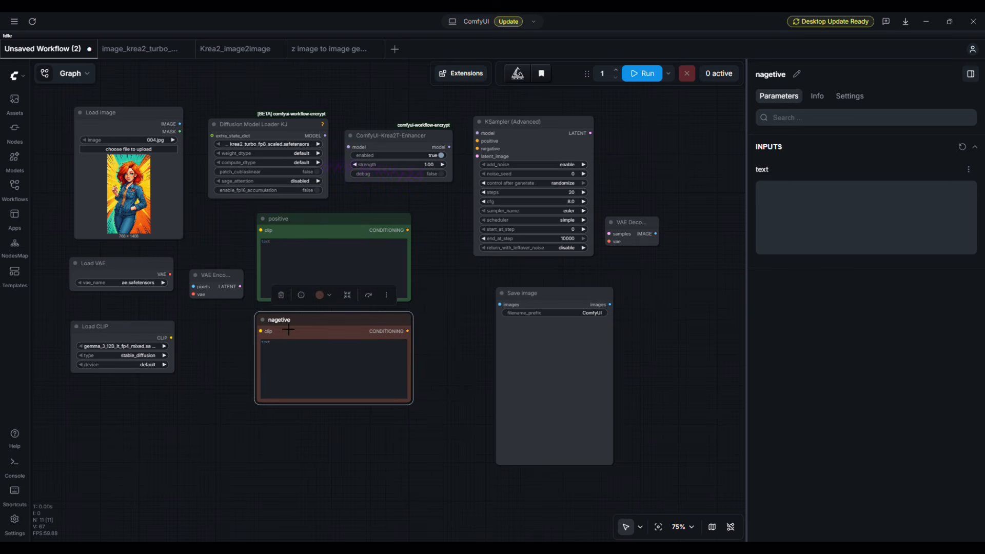
{"action": "left_click_drag", "start_coordinate": [544, 296], "coordinate": [501, 284]}
{"action": "scroll", "coordinate": [318, 454], "scroll_direction": "up", "scroll_amount": 2}
{"action": "left_click_drag", "start_coordinate": [318, 456], "coordinate": [336, 510]}
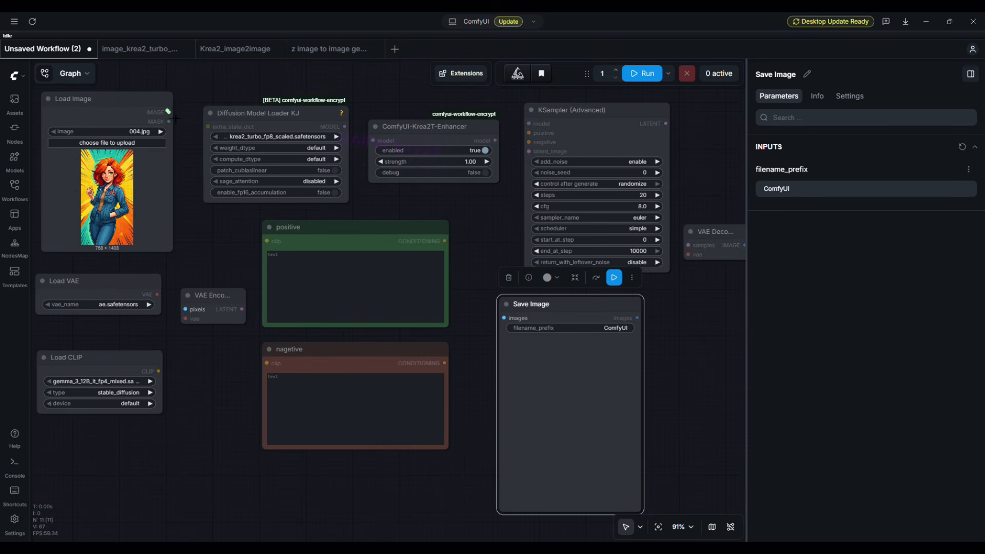
Connect the loaded image to VAE Encode, the VAE to both VAE Encode and VAE Decode, and the CLIP to both prompt nodes.
{"action": "left_click_drag", "start_coordinate": [169, 113], "coordinate": [193, 318]}
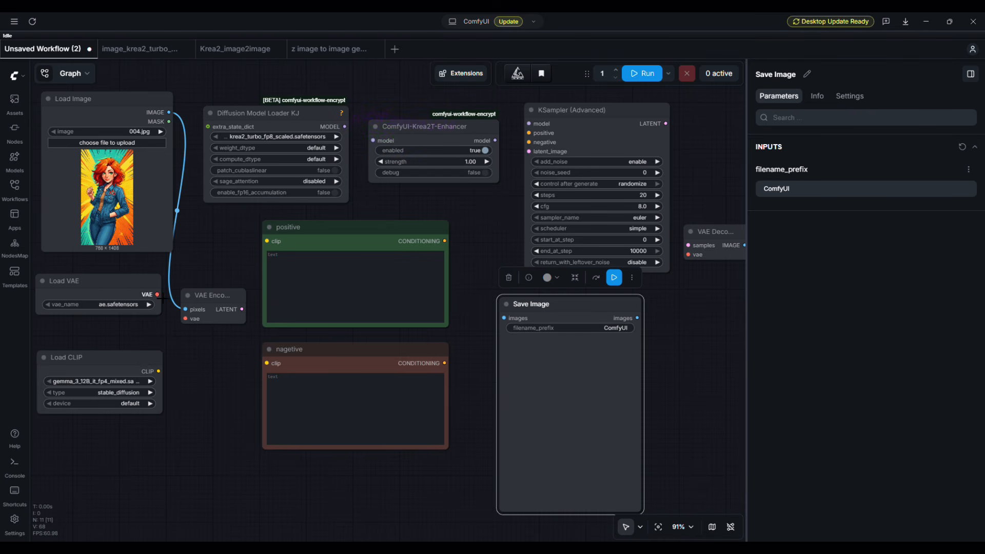
{"action": "left_click_drag", "start_coordinate": [157, 295], "coordinate": [690, 256]}
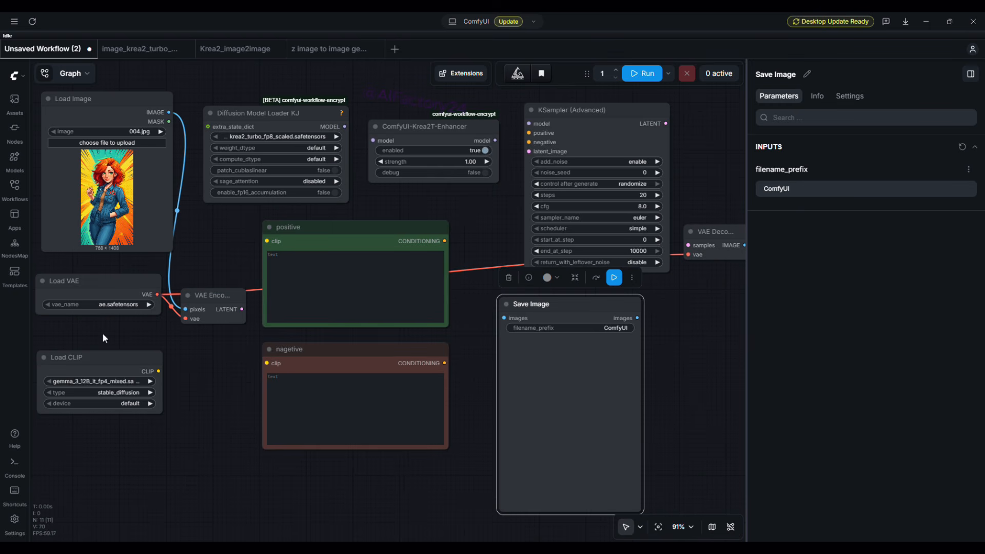
{"action": "left_click_drag", "start_coordinate": [159, 371], "coordinate": [267, 362]}
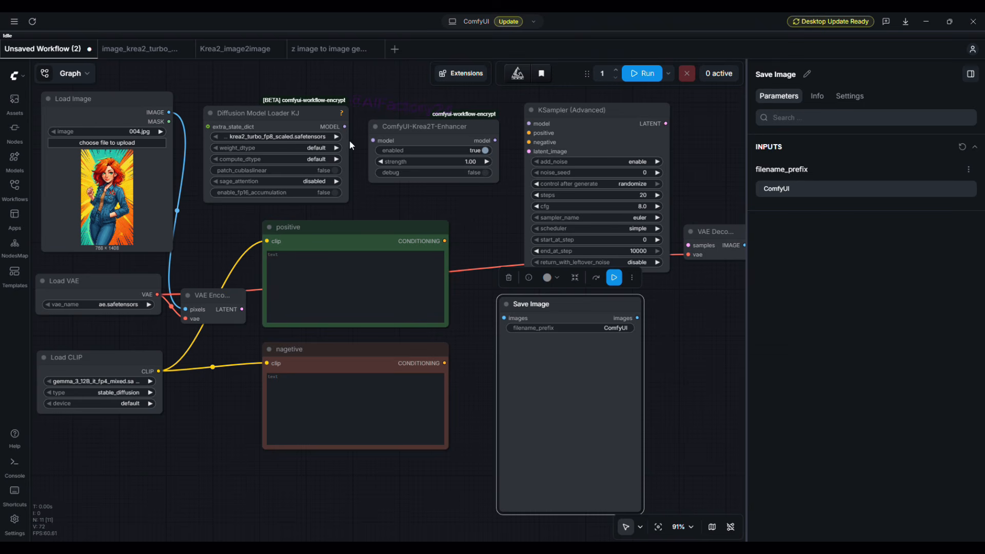
Route the model through the Krea2T-Enhancer into KSampler (Advanced), and connect both conditionings and the VAE Encode latent to the sampler.
{"action": "left_click_drag", "start_coordinate": [345, 126], "coordinate": [381, 147]}
{"action": "left_click_drag", "start_coordinate": [495, 140], "coordinate": [529, 124]}
{"action": "left_click_drag", "start_coordinate": [445, 240], "coordinate": [534, 133]}
{"action": "left_click_drag", "start_coordinate": [445, 363], "coordinate": [535, 148]}
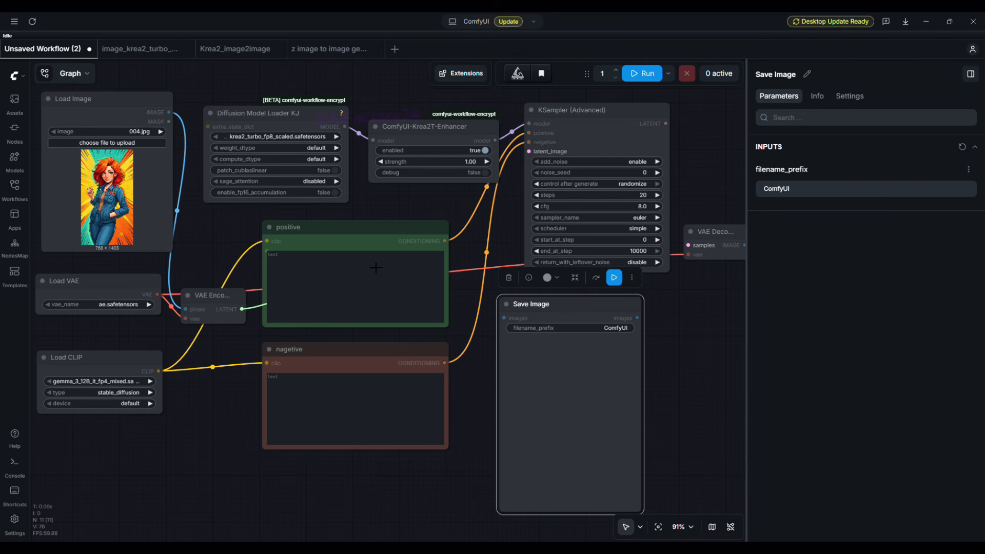
{"action": "left_click_drag", "start_coordinate": [242, 310], "coordinate": [529, 151]}
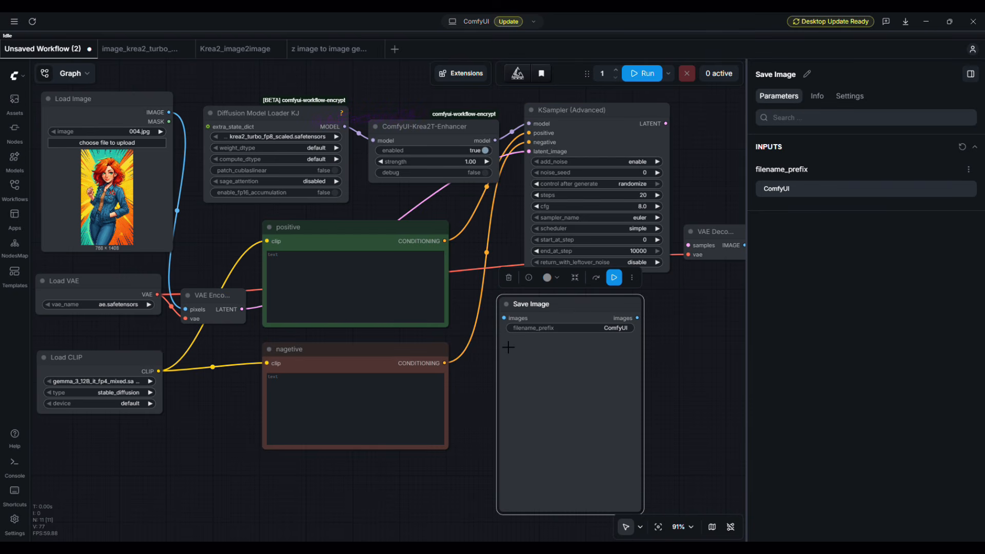
Connect the sampler's latent to VAE Decode and the decoded image to Save Image, making room between these nodes.
{"action": "left_click_drag", "start_coordinate": [713, 246], "coordinate": [505, 318]}
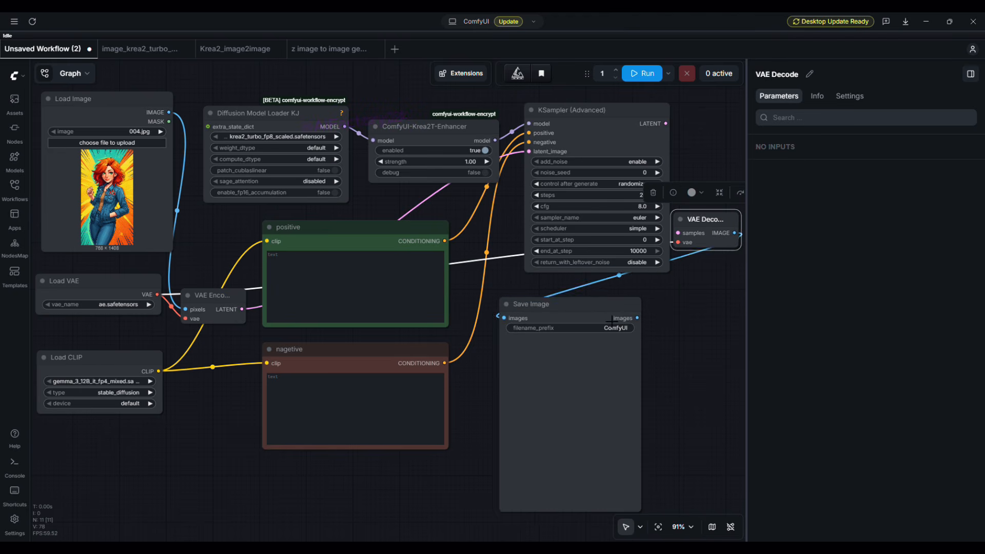
{"action": "left_click_drag", "start_coordinate": [606, 317], "coordinate": [647, 335]}
{"action": "left_click_drag", "start_coordinate": [665, 123], "coordinate": [709, 219]}
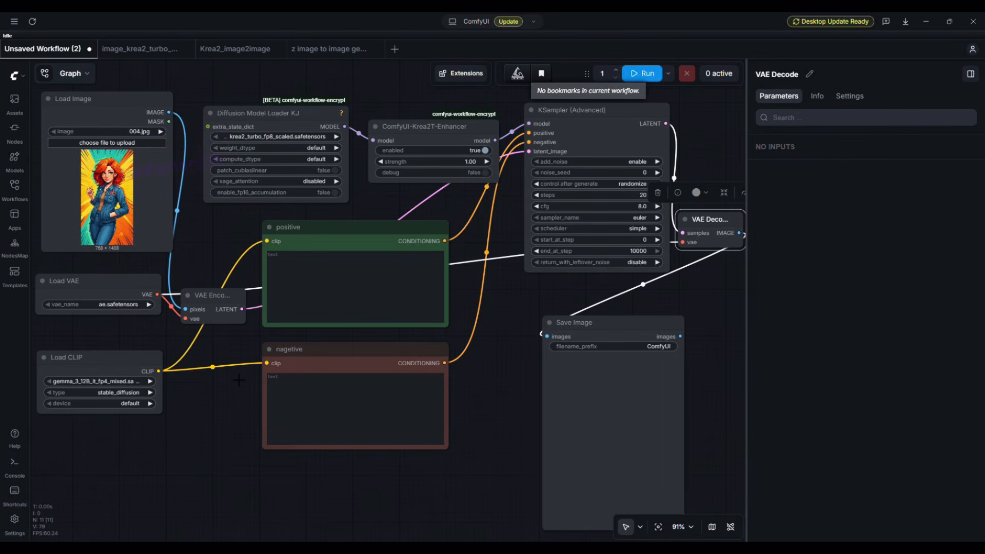
Set the Load VAE model to qwen_image_vae.safetensors.
{"action": "scroll", "coordinate": [148, 451], "scroll_direction": "up", "scroll_amount": 5}
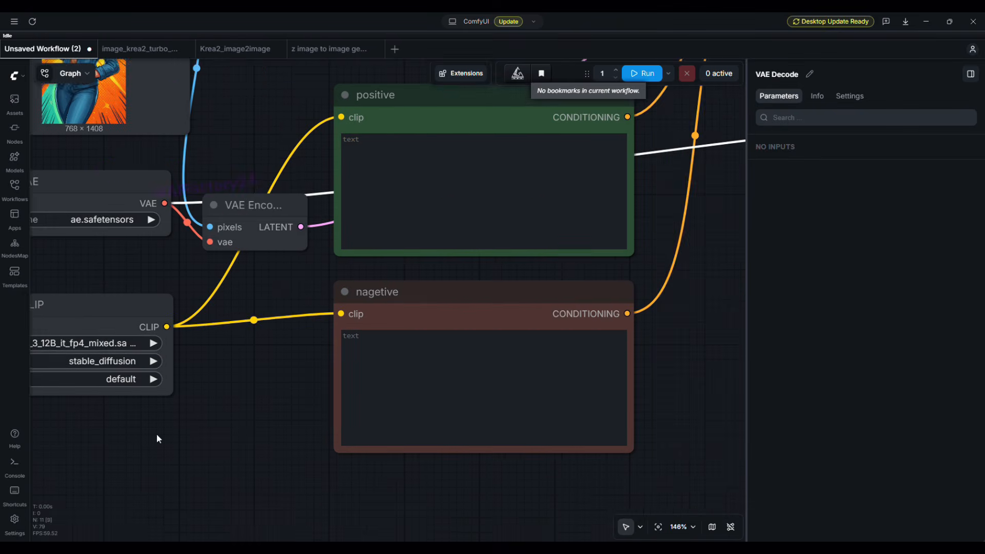
{"action": "left_click_drag", "start_coordinate": [206, 434], "coordinate": [302, 472]}
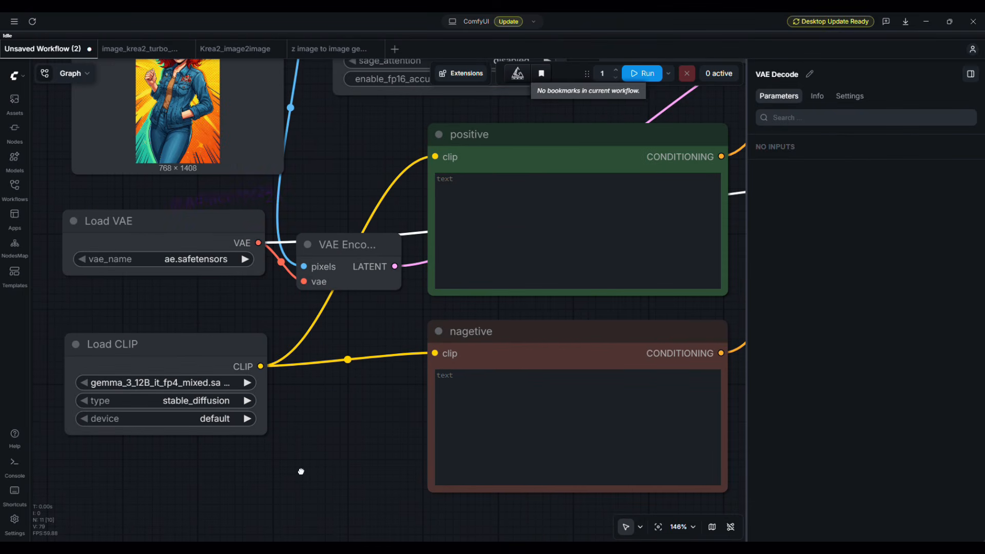
{"action": "left_click", "coordinate": [193, 262]}
{"action": "left_click", "coordinate": [195, 278]}
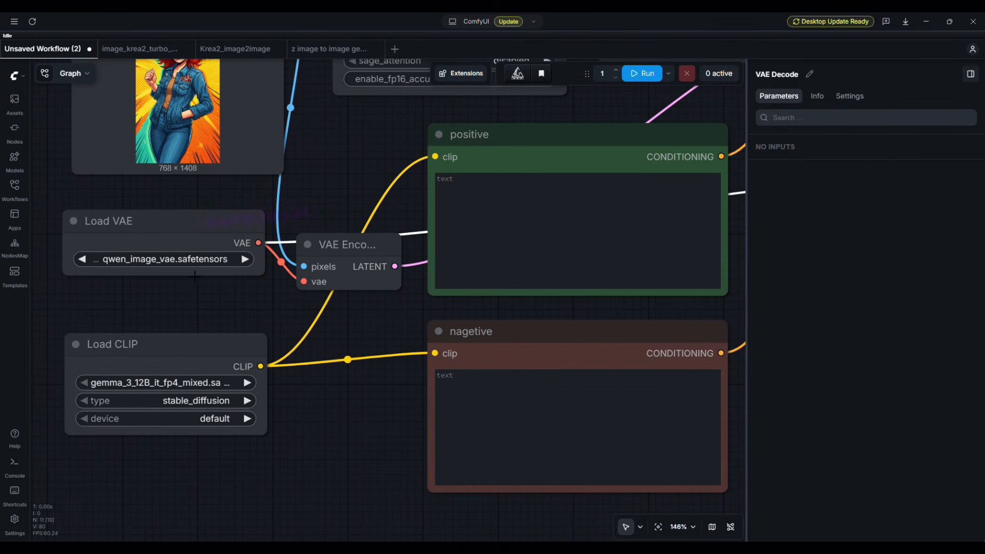
Set the Load CLIP model to qwen3vl_4b_fp8_scaled and its type to krea2.
{"action": "left_click", "coordinate": [164, 383]}
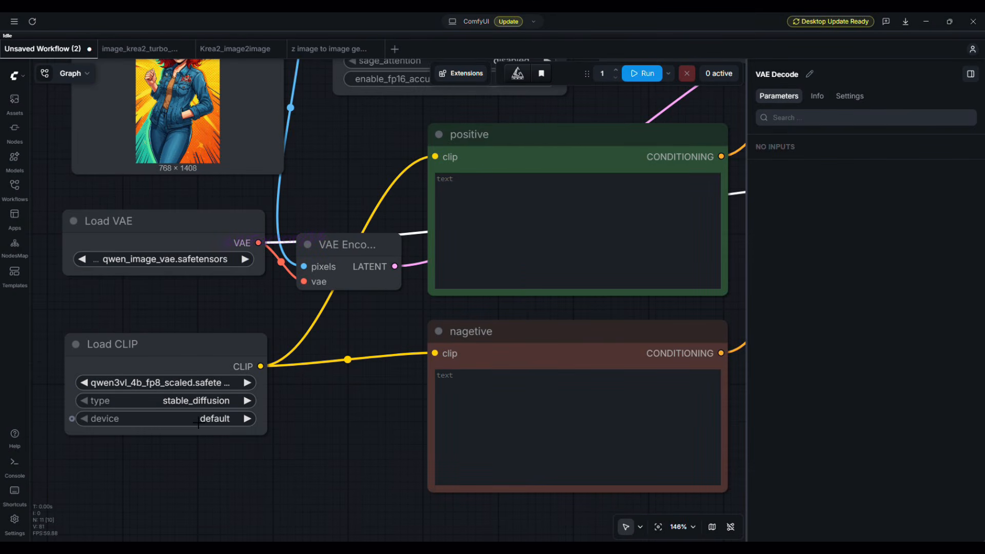
{"action": "left_click", "coordinate": [213, 401]}
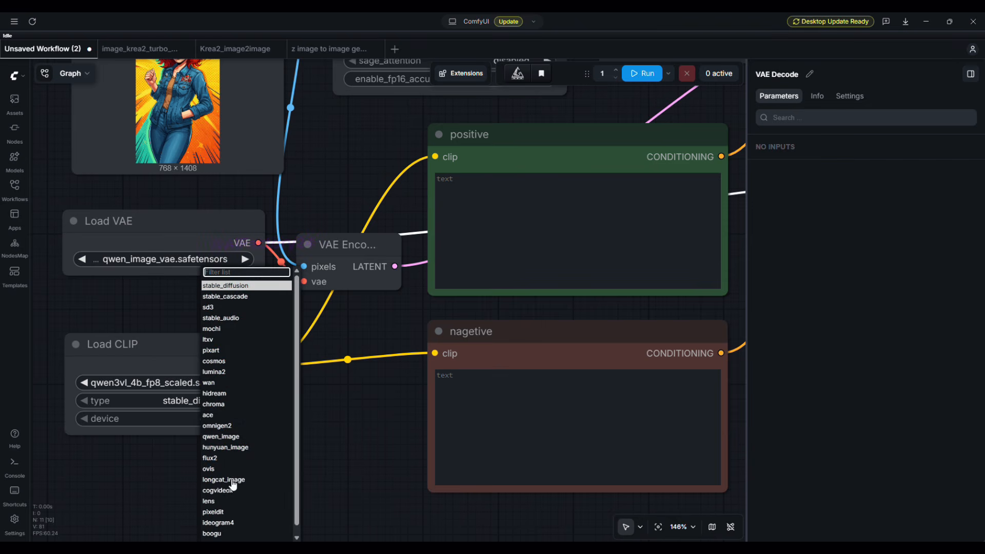
{"action": "scroll", "coordinate": [234, 485], "scroll_direction": "down", "scroll_amount": 1}
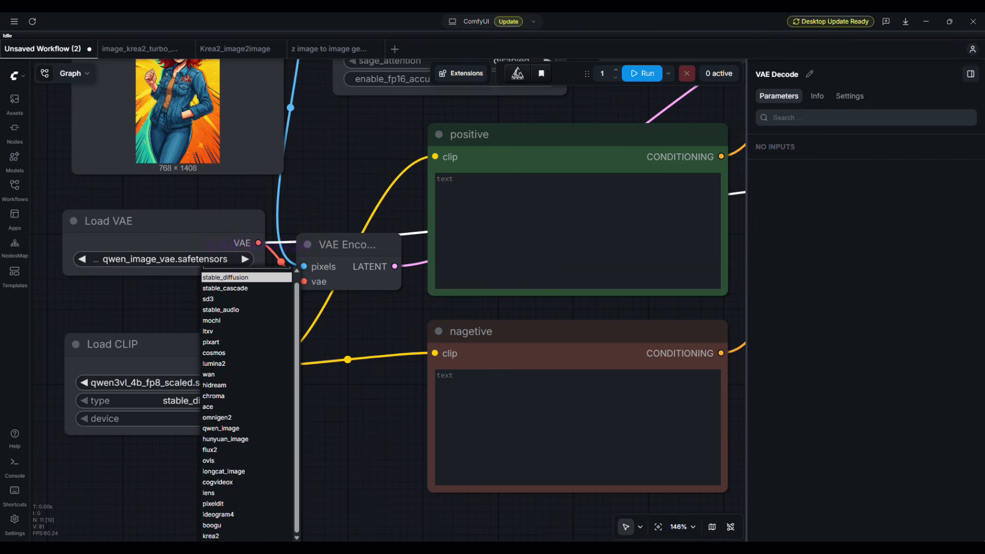
{"action": "left_click", "coordinate": [211, 535]}
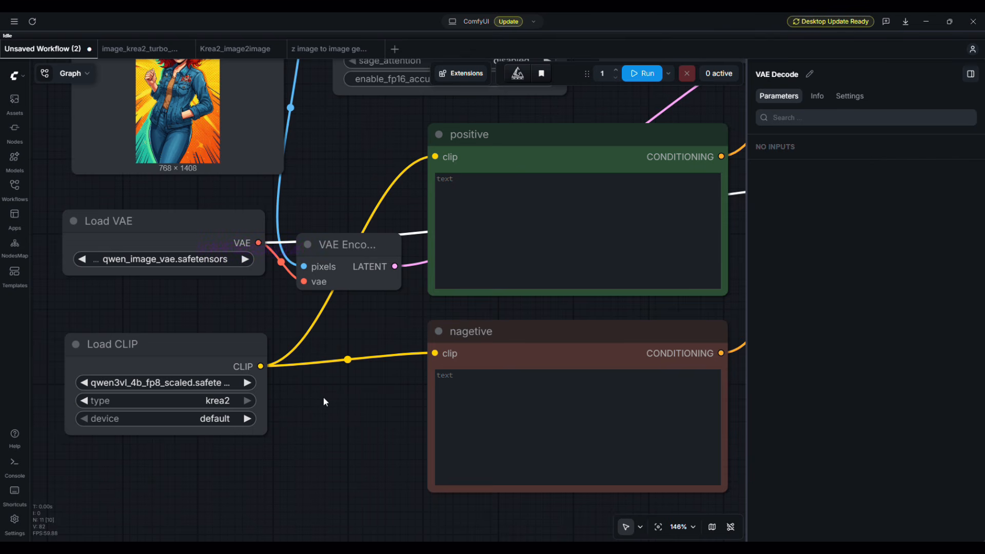
Review the settings of the Diffusion Model Loader KJ, Krea2T-Enhancer and KSampler (Advanced) nodes.
{"action": "left_click_drag", "start_coordinate": [327, 409], "coordinate": [256, 521]}
{"action": "left_click_drag", "start_coordinate": [311, 285], "coordinate": [227, 360]}
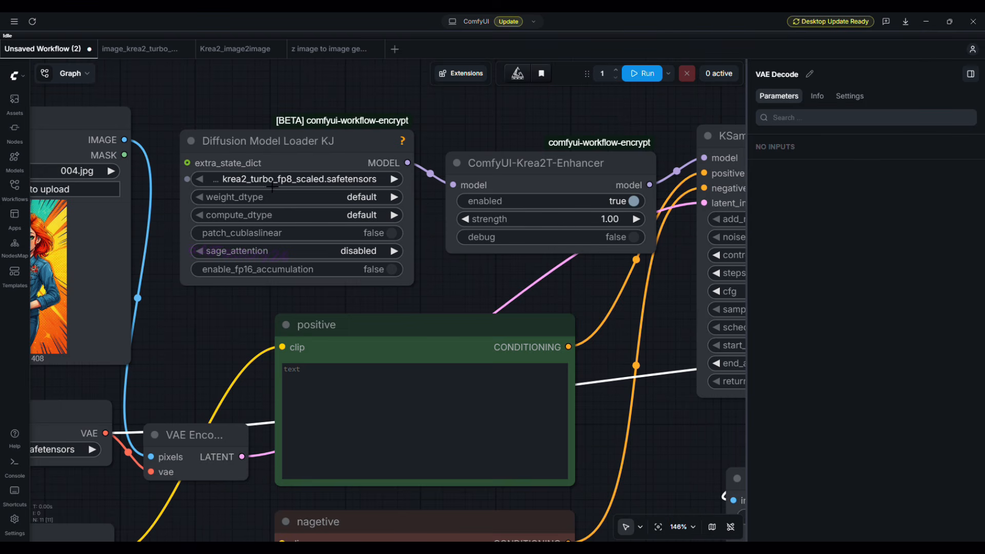
{"action": "left_click_drag", "start_coordinate": [473, 288], "coordinate": [198, 295]}
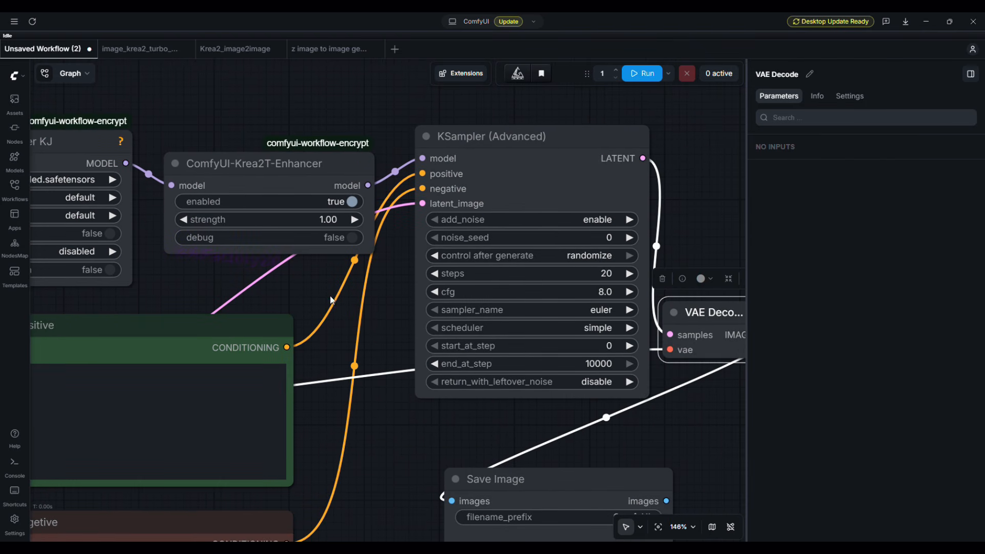
{"action": "left_click_drag", "start_coordinate": [384, 358], "coordinate": [355, 334]}
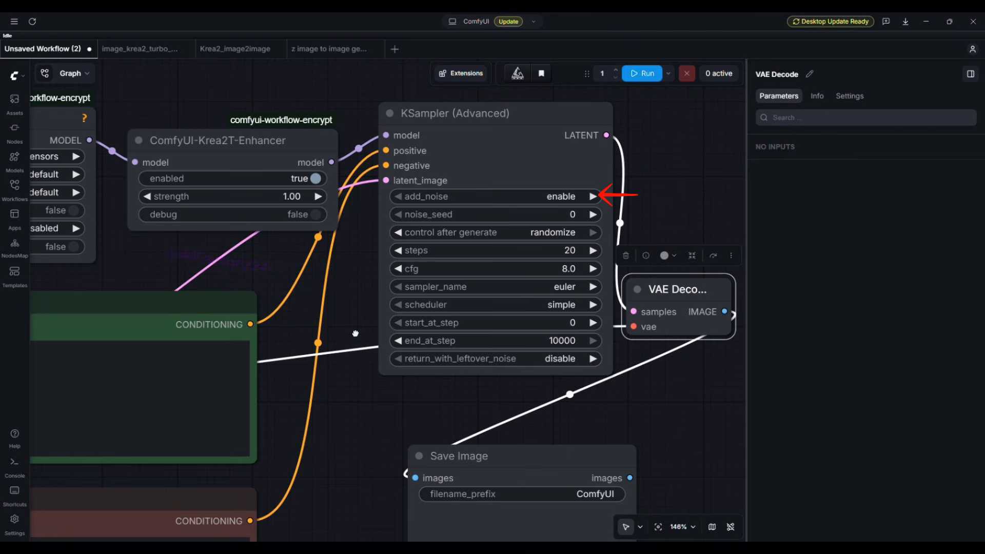
{"action": "left_click_drag", "start_coordinate": [355, 334], "coordinate": [348, 337]}
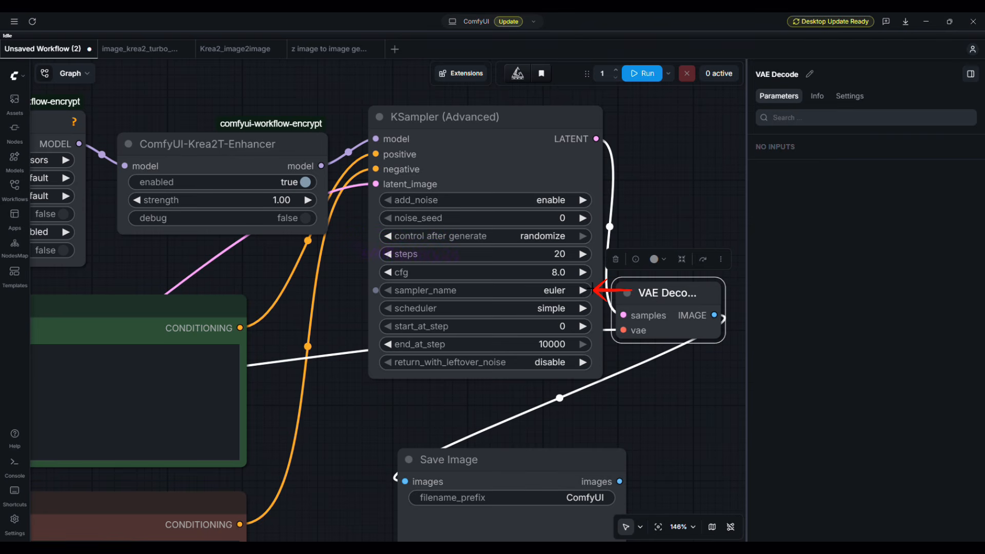
Set the KSampler (Advanced) node's end_at_step to 10.
{"action": "left_click", "coordinate": [559, 345]}
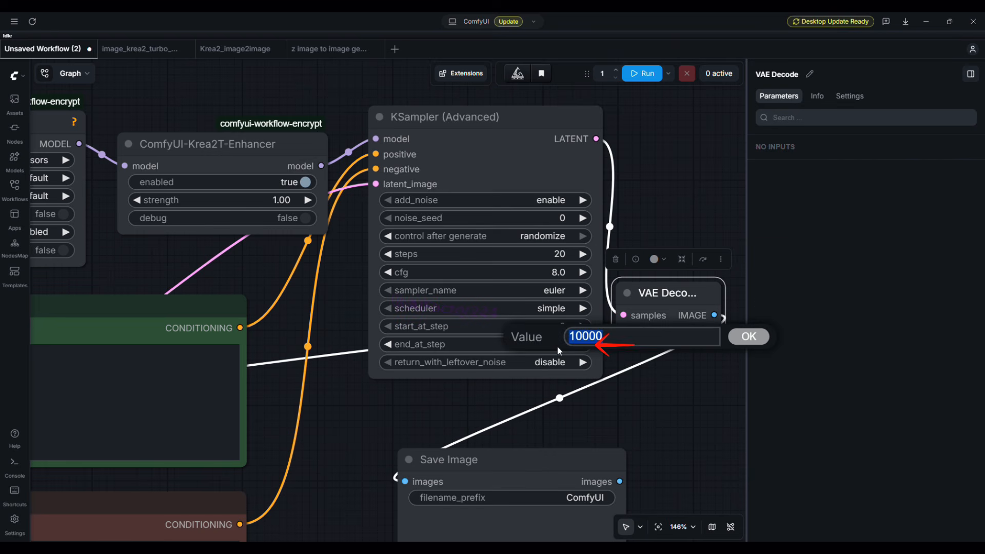
{"action": "key", "text": "BackSpace"}
{"action": "type", "text": "10"}
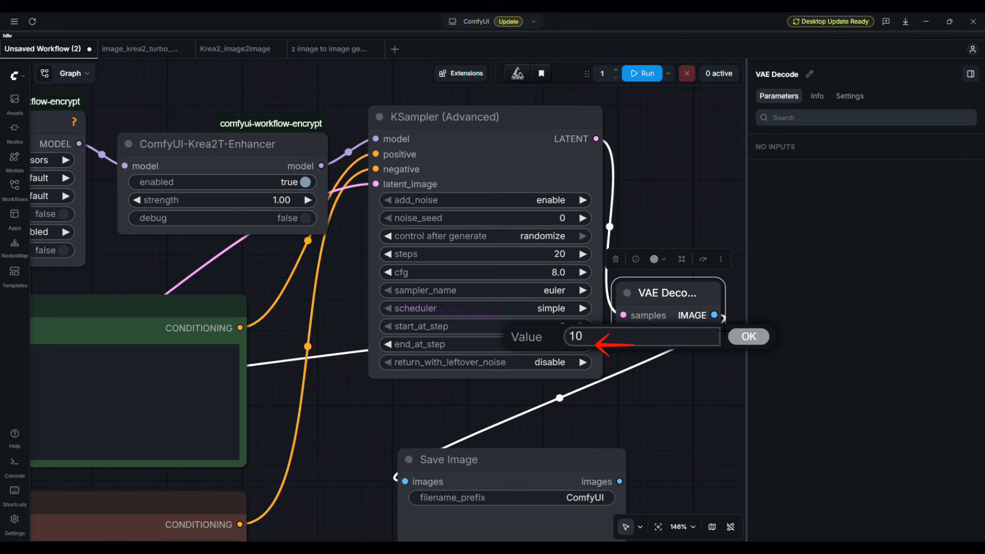
{"action": "left_click", "coordinate": [736, 339]}
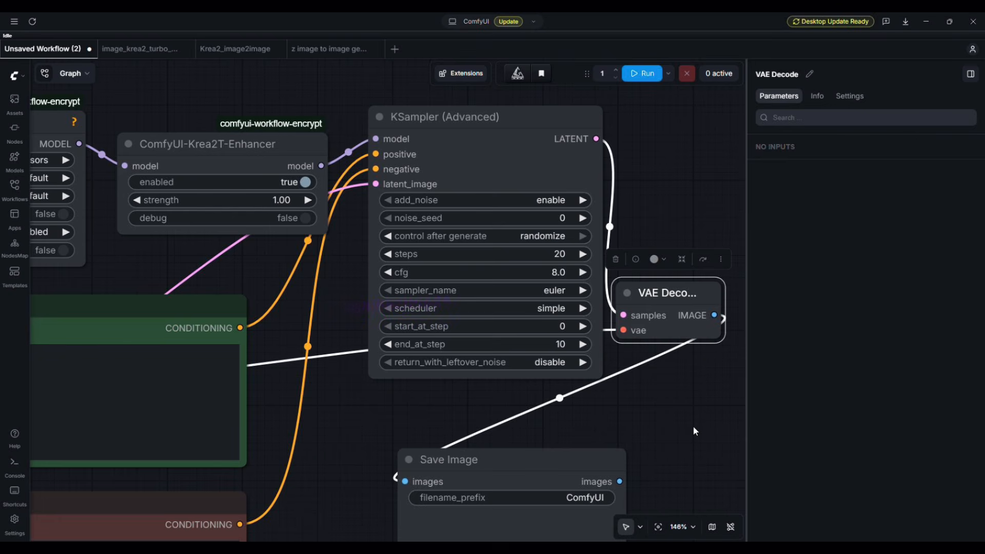
{"action": "type", "text": "Formula:"}
{"action": "key", "text": "Return"}
{"action": "key", "text": "Return"}
{"action": "type", "text": "End at step = total steps x (1- denoise strength)"}
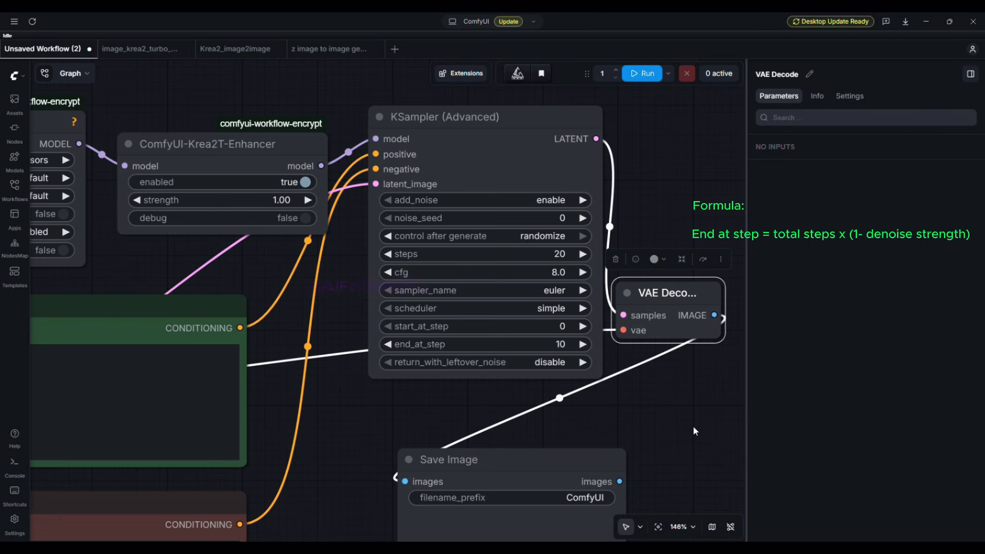
{"action": "key", "text": "Return"}
{"action": "type", "text": "end at step ÷ steps"}
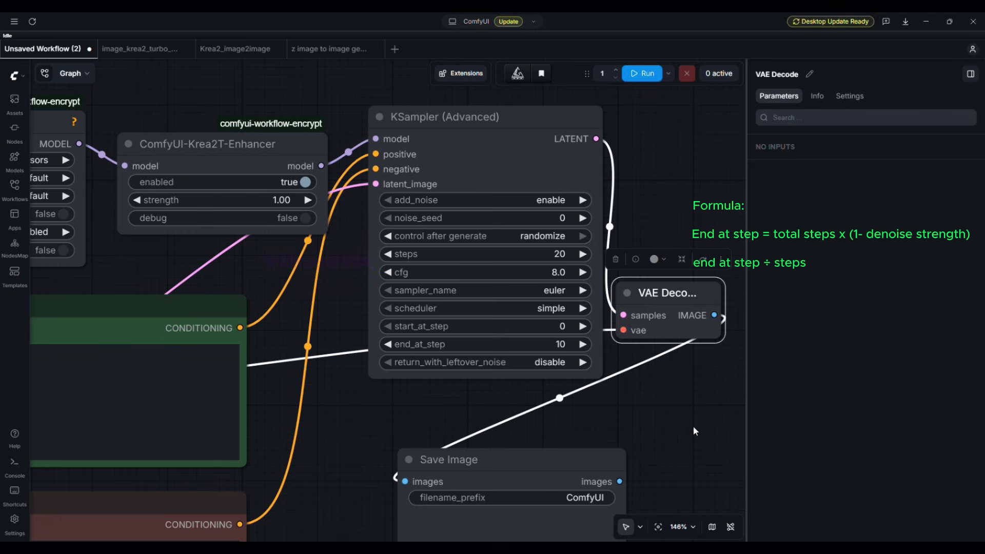
{"action": "type", "text": "steps ="}
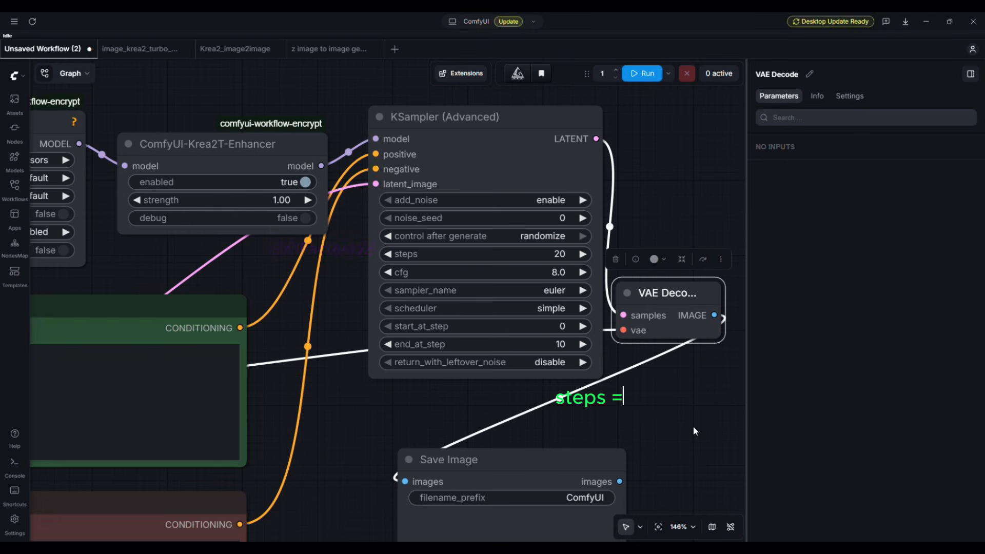
{"action": "type", "text": " 20, denoise ="}
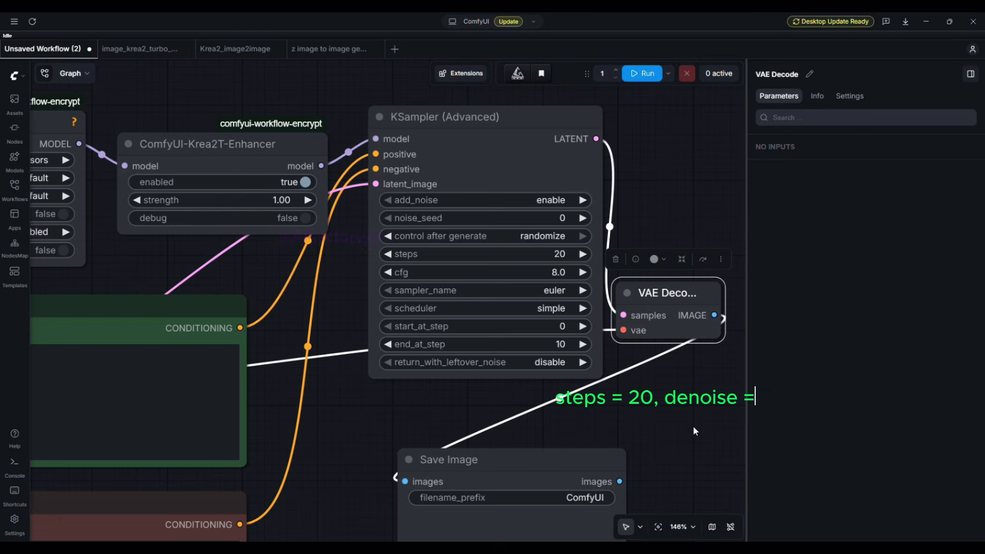
{"action": "type", "text": " 0.5 -- end at s"}
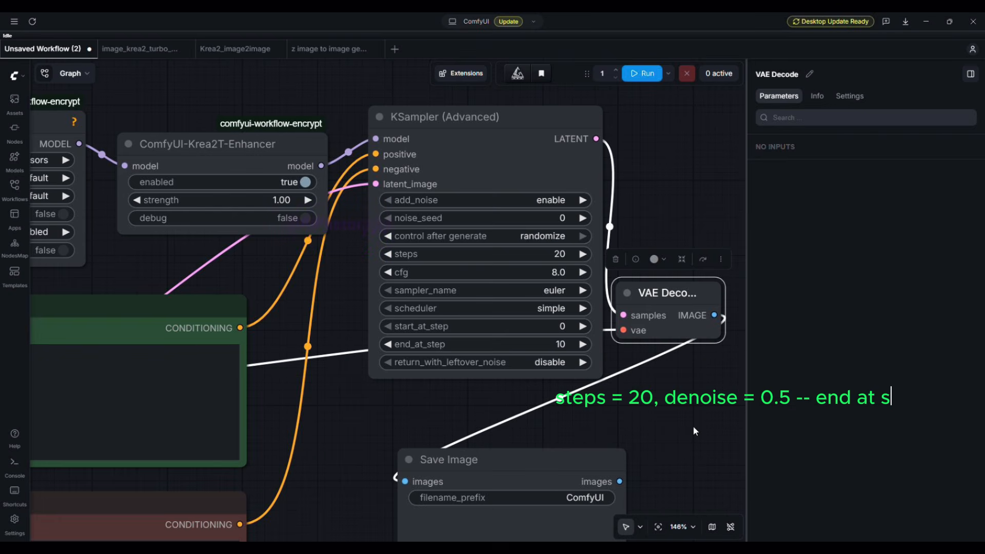
{"action": "type", "text": "tep = 10"}
{"action": "key", "text": "Return"}
{"action": "type", "text": "st"}
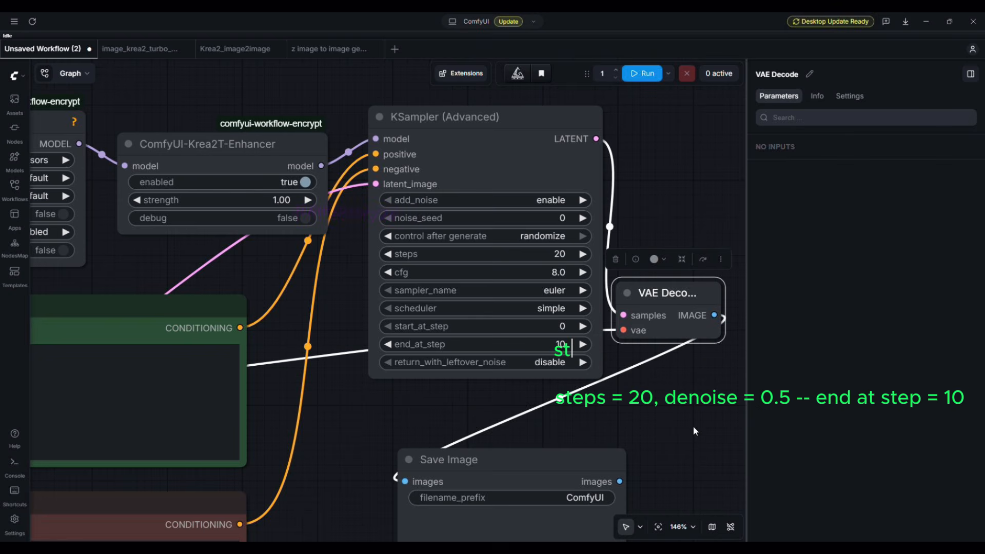
{"action": "type", "text": "eps = 22, denoi"}
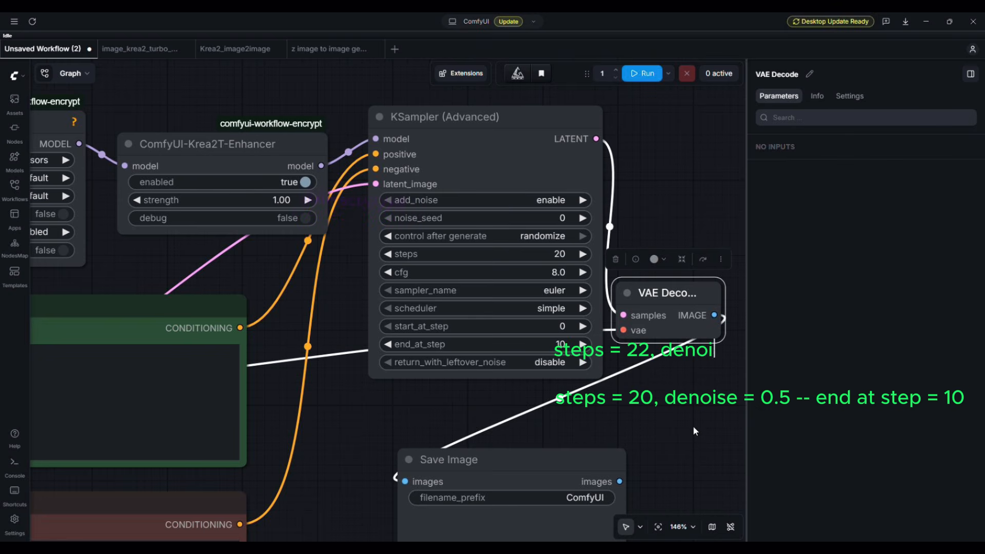
{"action": "type", "text": "se = 0.3 -- end "}
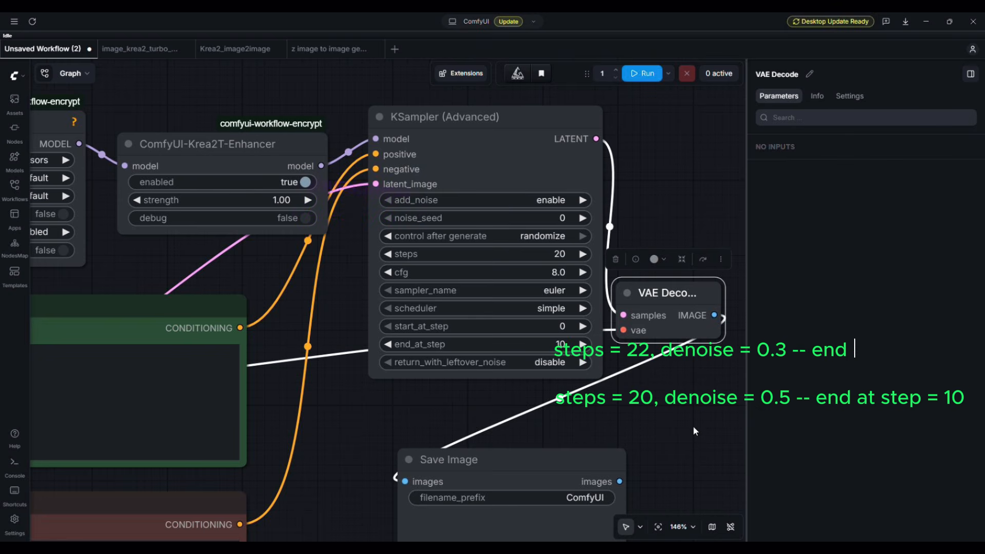
{"action": "type", "text": "at step = 15"}
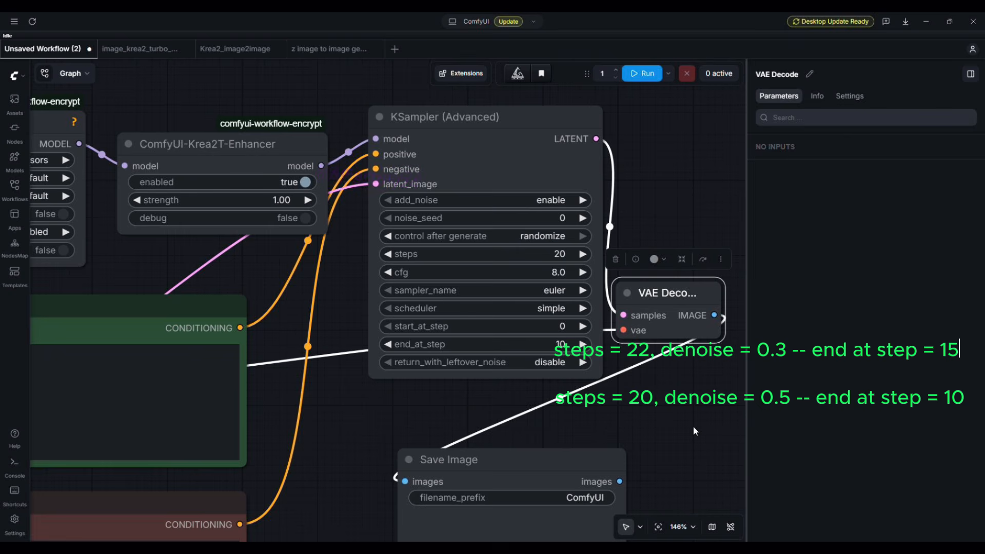
{"action": "key", "text": "Return"}
{"action": "type", "text": "steps = 18, denoi"}
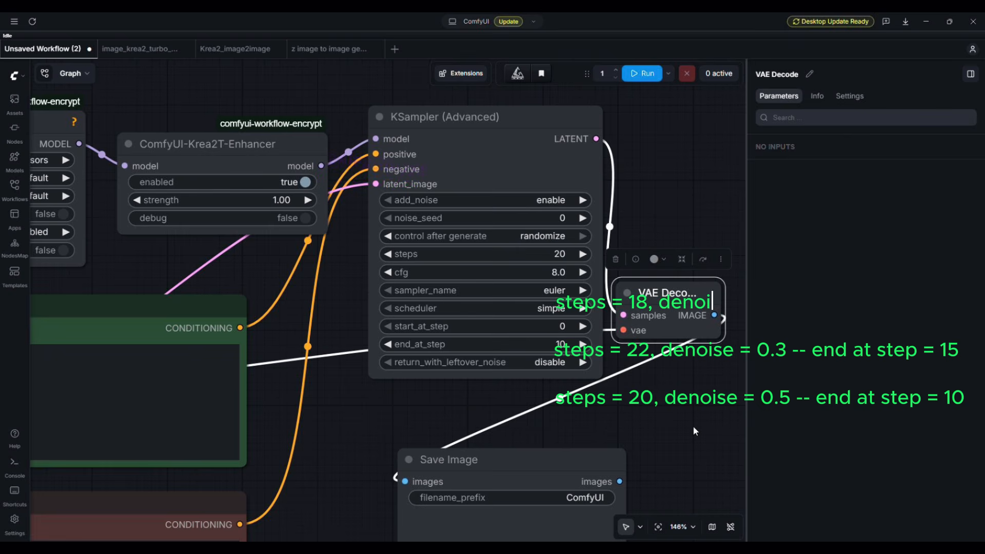
{"action": "type", "text": "se = 0.7 -- end at"}
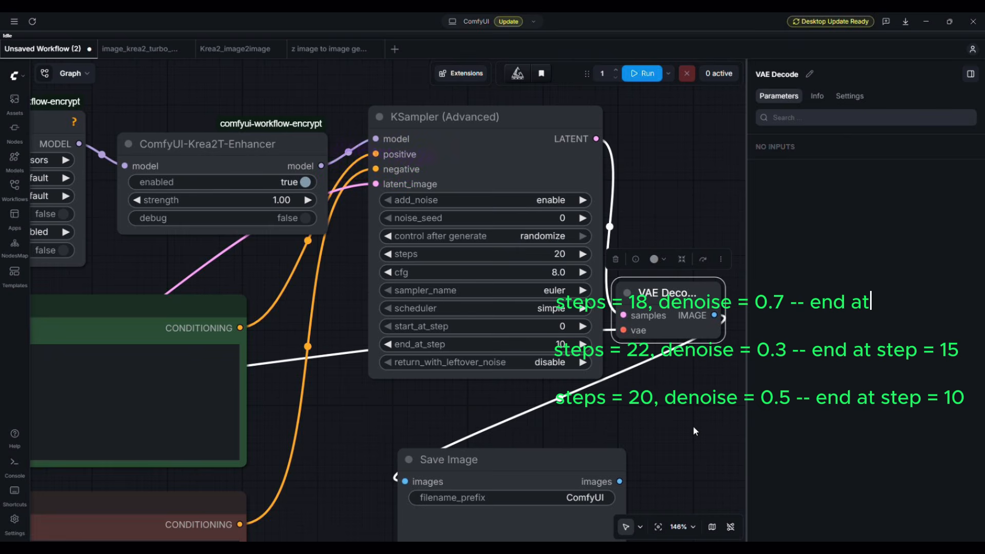
{"action": "type", "text": " step = 5"}
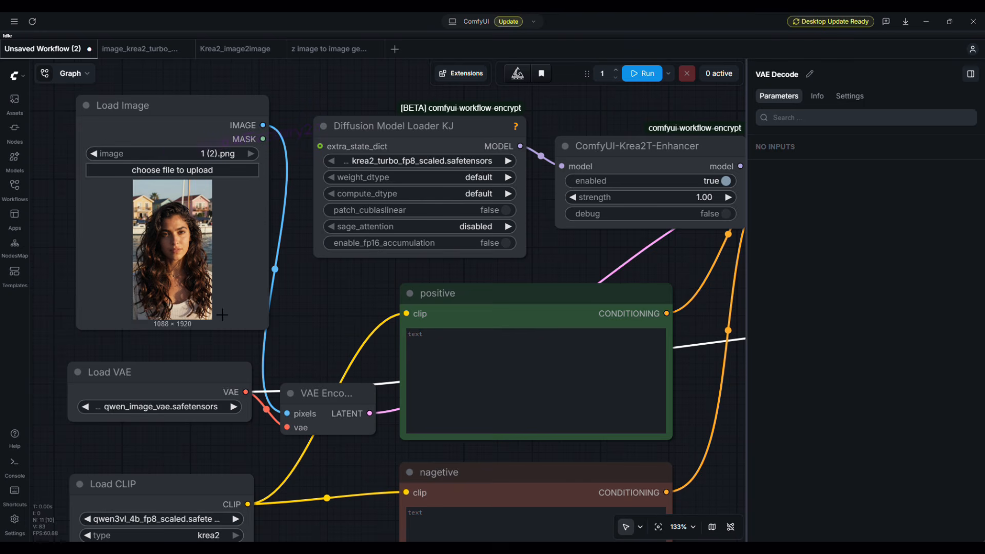
Fill the negative prompt with unwanted traits such as double head, bald, cat ears, horns, NSFW, signature, watermark and bad anatomy.
{"action": "scroll", "coordinate": [278, 298], "scroll_direction": "up", "scroll_amount": 3}
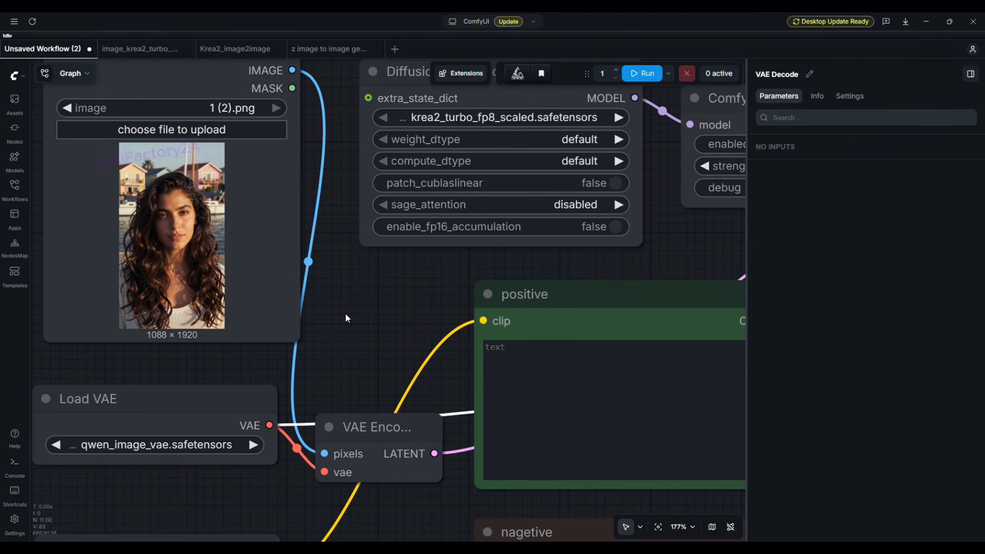
{"action": "scroll", "coordinate": [345, 315], "scroll_direction": "down", "scroll_amount": 5}
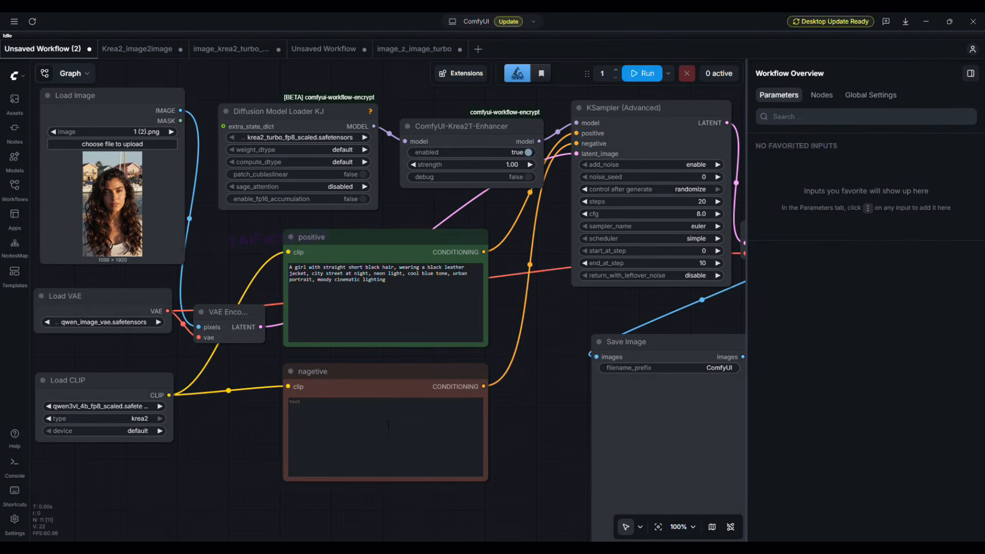
{"action": "left_click", "coordinate": [303, 420]}
{"action": "type", "text": "double head, bald, cat ears, animal ears, 4ears, horns, NSFW, nudity, nipples, groin, crotch, headdress, signature, artist name, watermark, texture, bad anatomy, bad draw face, low-quality body, worst quality body, badly drawn body, badly drawn anatomy, low-quality face, bad art, low-quality anatomy, bad proportions, gross proportions, crossed eyes, ugly, bizarre, poorly drawn, poorly drawn face, poorly drawn hands, poorly drawn limbs, poorly drawn fingers, out of frame, body out of frame, deformed, disfigured, mutation, mutated hands, mutated limbs. mutated face, malformed, malformed limbs, incomplete body, ugly face, blurred, incomplete limbs, extra limbs, deformed body, grotesque eyes, extra fingers, extra legs, extra arms, long body, long neck,"}
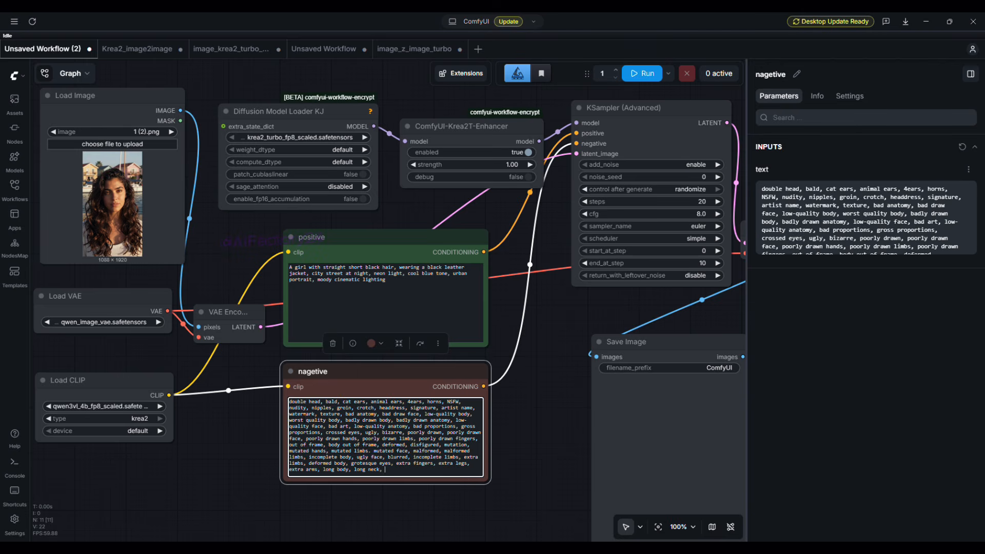
Run the image-to-image workflow with the short black hair, leather jacket and neon street prompt.
{"action": "scroll", "coordinate": [573, 377], "scroll_direction": "up", "scroll_amount": 2}
{"action": "scroll", "coordinate": [568, 376], "scroll_direction": "down", "scroll_amount": 3}
{"action": "left_click_drag", "start_coordinate": [590, 361], "coordinate": [552, 369]}
{"action": "left_click", "coordinate": [643, 74]}
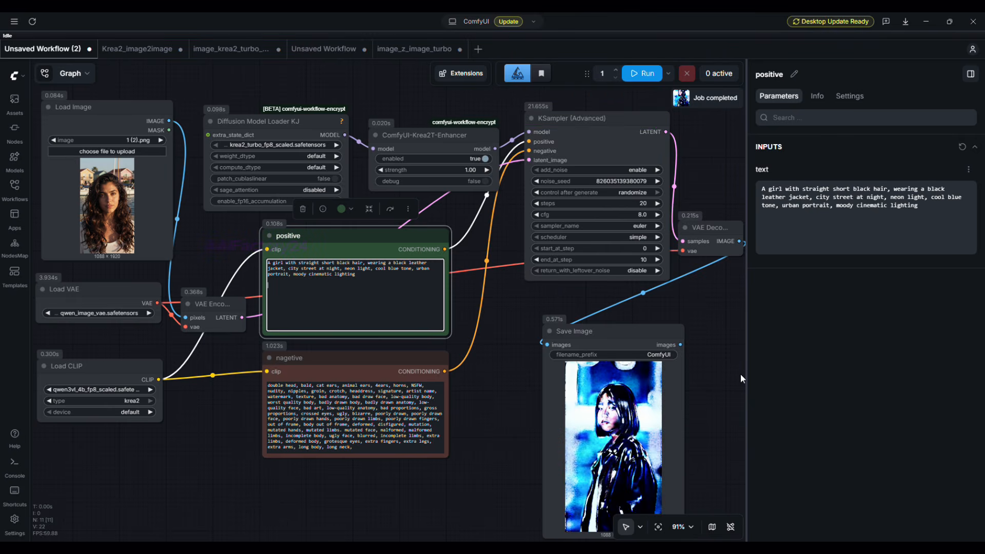
Set the KSampler (Advanced) node's cfg to 4.0 and run the workflow again.
{"action": "scroll", "coordinate": [652, 422], "scroll_direction": "up", "scroll_amount": 6}
{"action": "left_click_drag", "start_coordinate": [739, 422], "coordinate": [653, 306]}
{"action": "scroll", "coordinate": [701, 230], "scroll_direction": "down", "scroll_amount": 1}
{"action": "left_click_drag", "start_coordinate": [701, 231], "coordinate": [675, 495]}
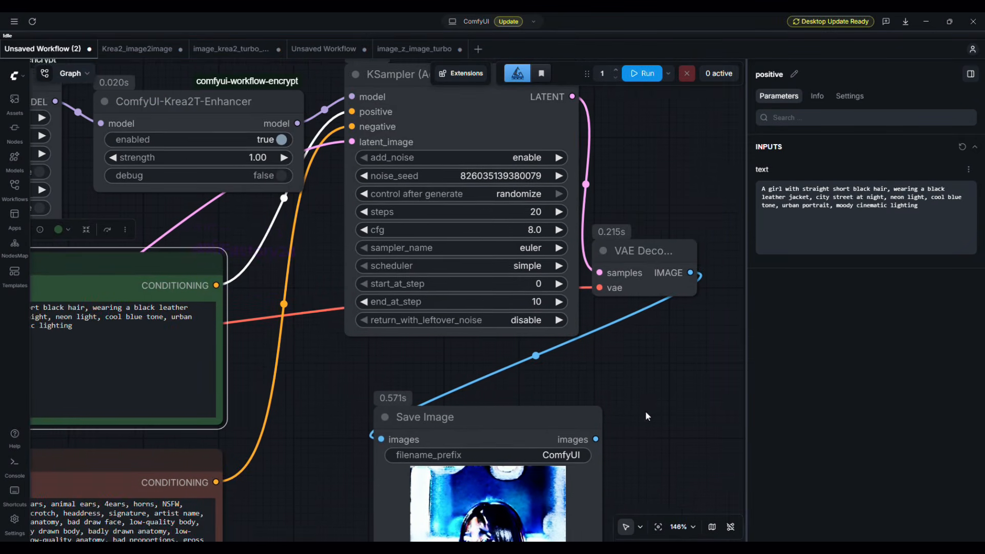
{"action": "left_click_drag", "start_coordinate": [646, 355], "coordinate": [660, 374]}
{"action": "type", "text": "end at step ÷ ste"}
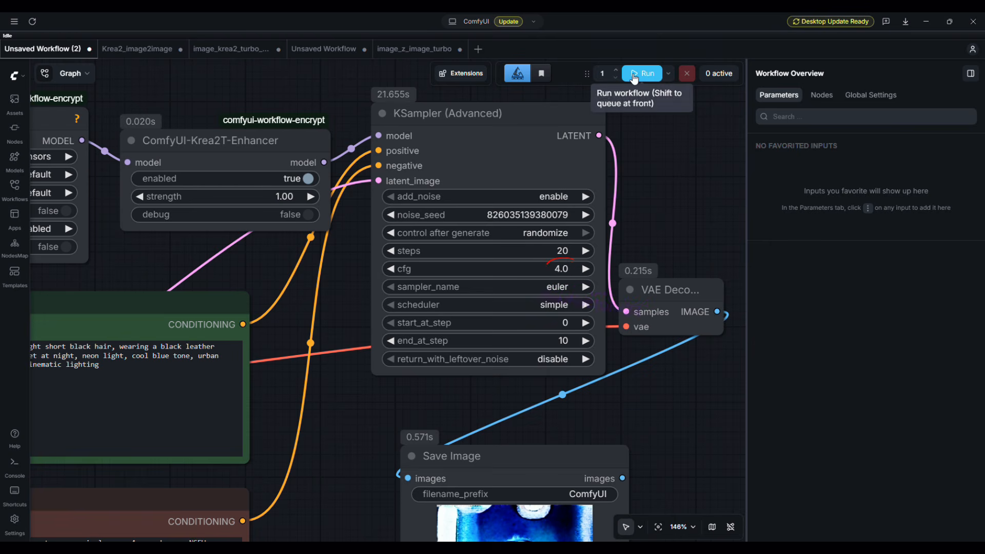
{"action": "left_click", "coordinate": [639, 74]}
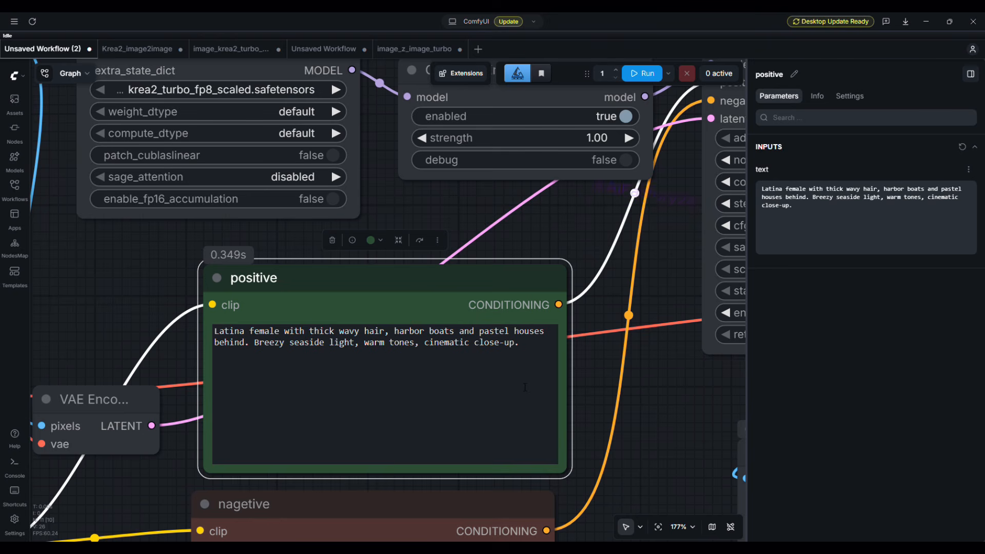
Set the KSampler (Advanced) node's end_at_step to 10 and run the workflow with the Latina female harbor prompt.
{"action": "left_click_drag", "start_coordinate": [524, 387], "coordinate": [191, 329]}
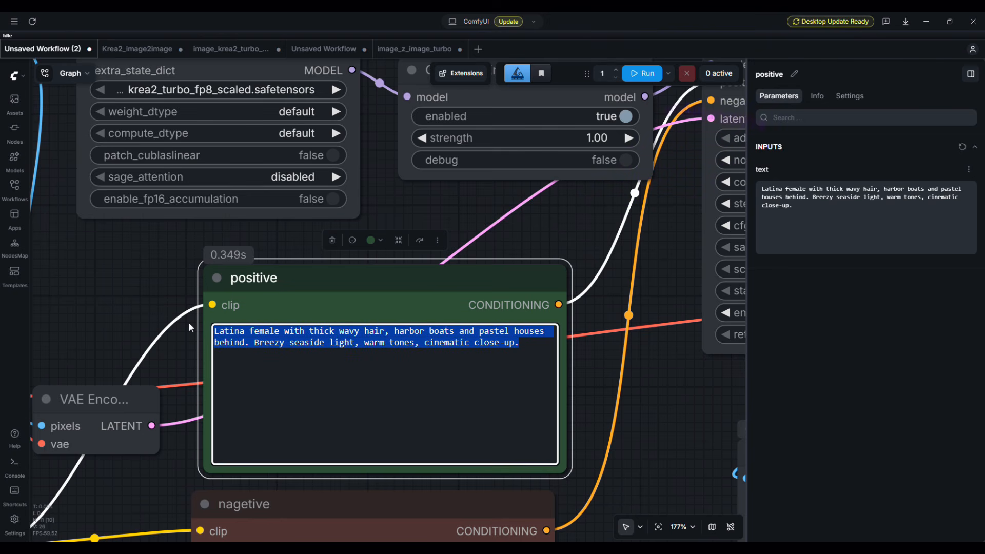
{"action": "left_click", "coordinate": [485, 365]}
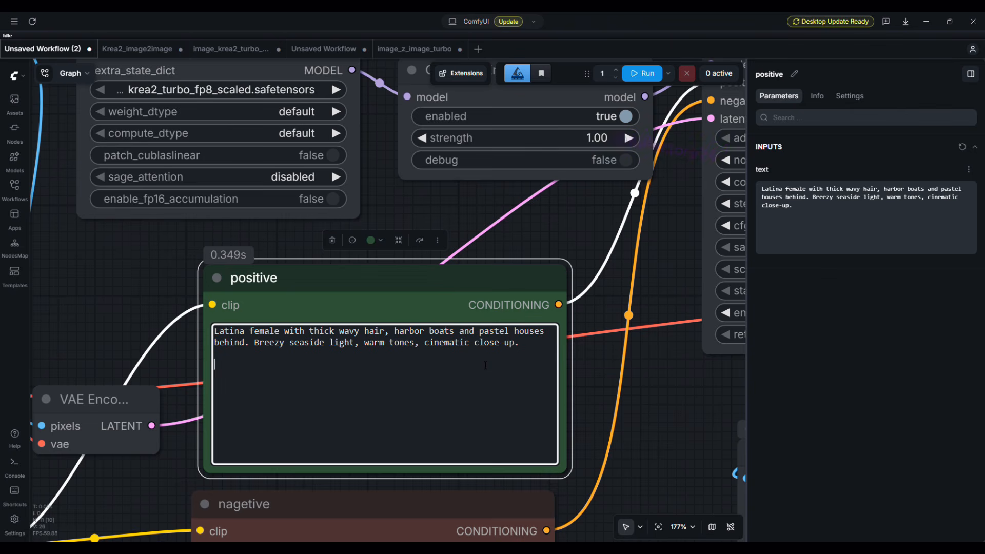
{"action": "left_click_drag", "start_coordinate": [674, 358], "coordinate": [230, 454]}
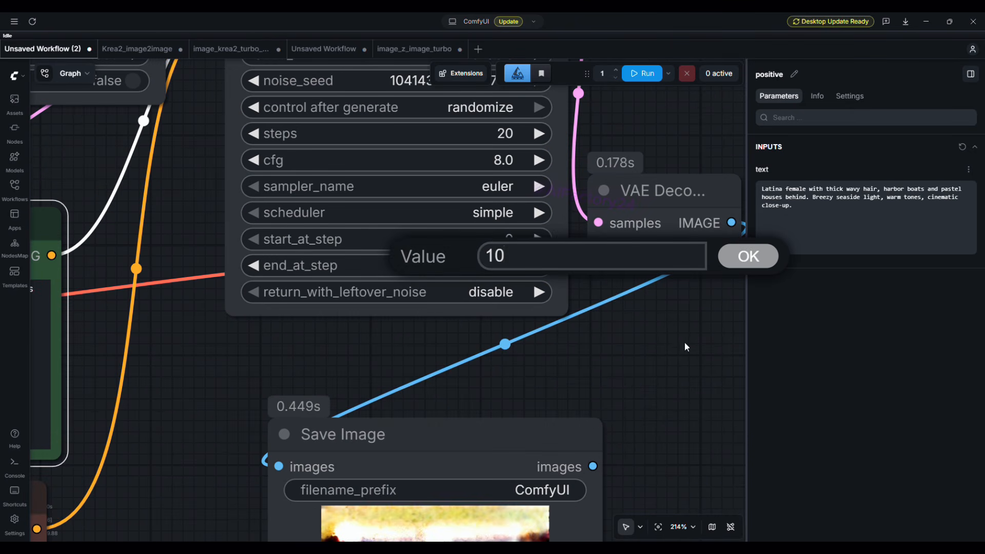
{"action": "key", "text": "Escape"}
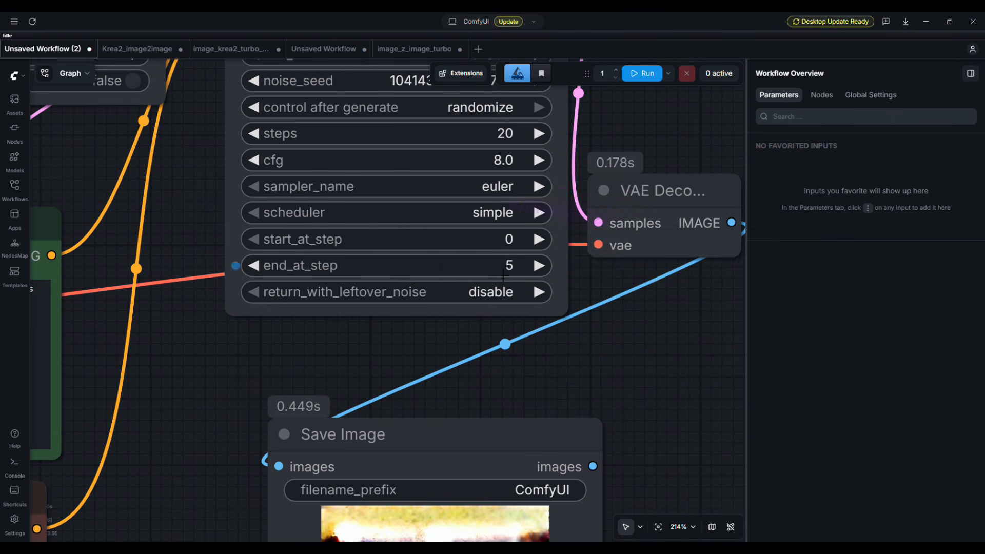
{"action": "left_click", "coordinate": [506, 272]}
{"action": "type", "text": "10"}
{"action": "key", "text": "Return"}
{"action": "scroll", "coordinate": [585, 352], "scroll_direction": "up", "scroll_amount": 3}
{"action": "key", "text": "ctrl+Return"}
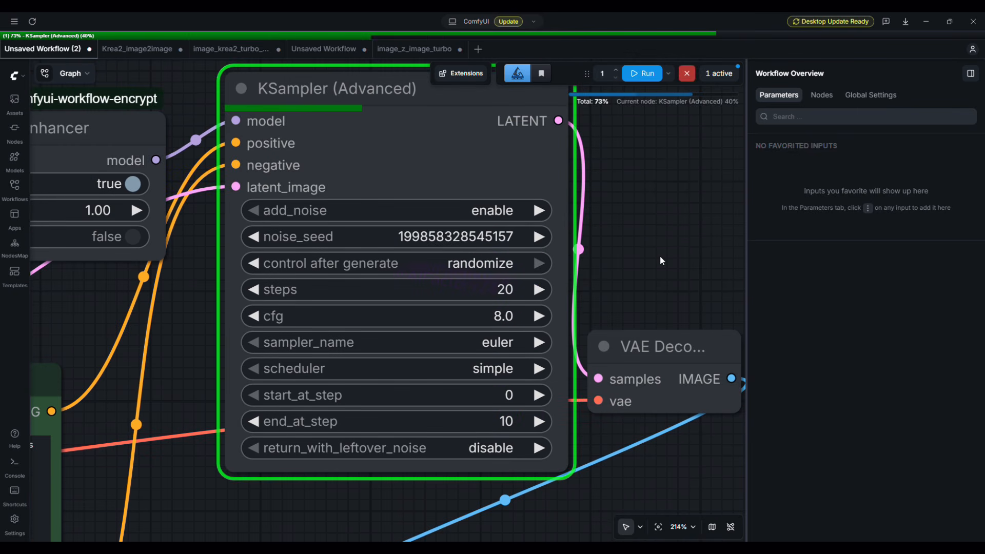
Examine the generated portrait in the Save Image node against the original photo.
{"action": "scroll", "coordinate": [660, 256], "scroll_direction": "down", "scroll_amount": 1}
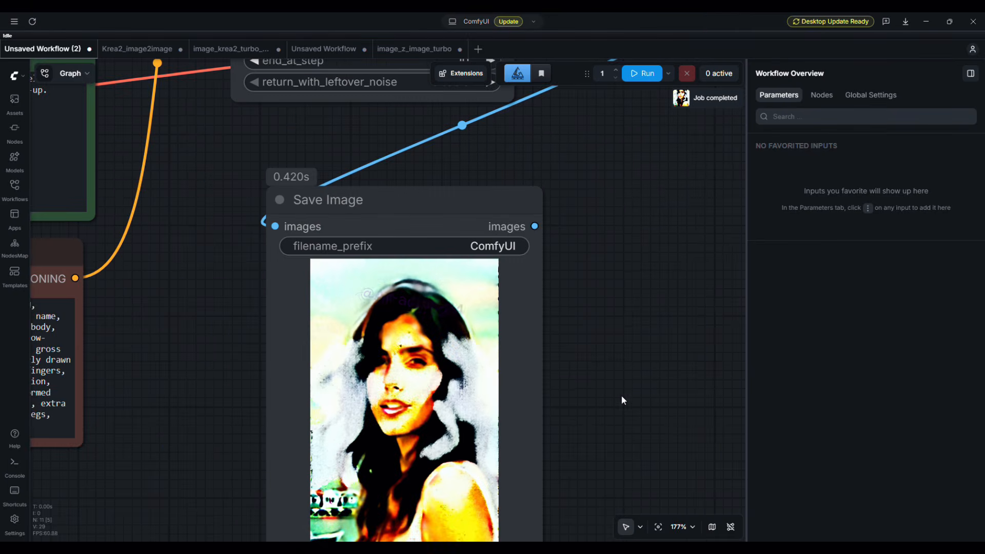
{"action": "left_click_drag", "start_coordinate": [614, 400], "coordinate": [610, 324]}
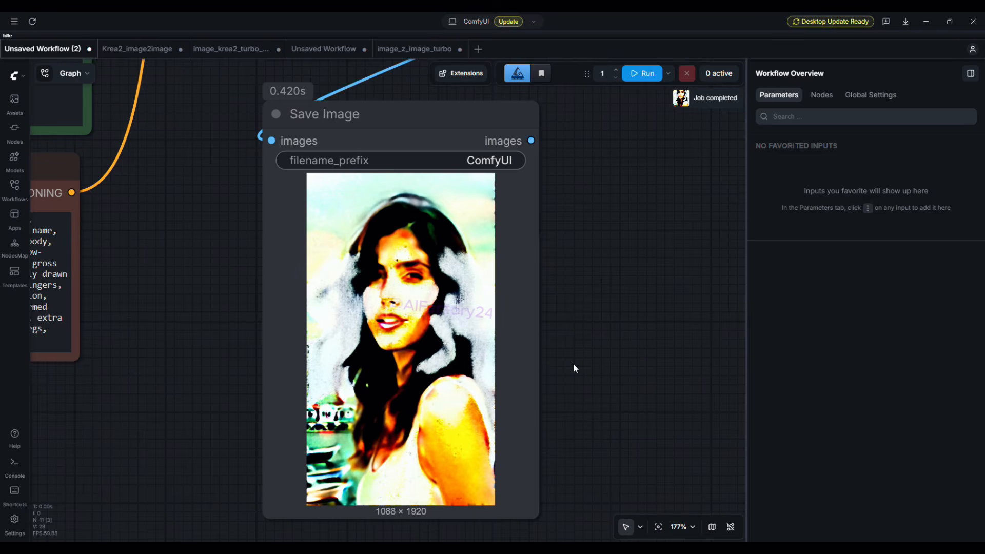
{"action": "scroll", "coordinate": [572, 362], "scroll_direction": "up", "scroll_amount": 1}
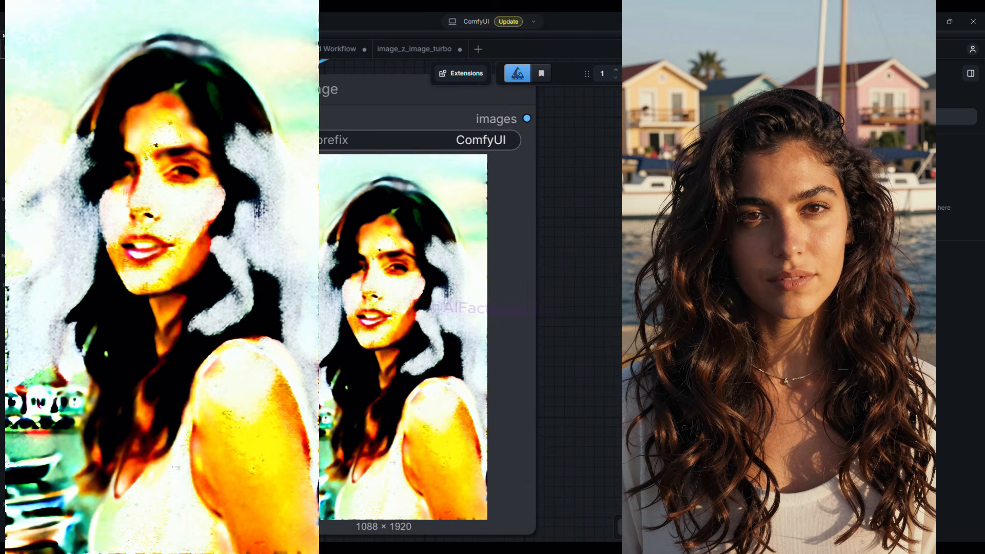
{"action": "scroll", "coordinate": [602, 379], "scroll_direction": "down", "scroll_amount": 1}
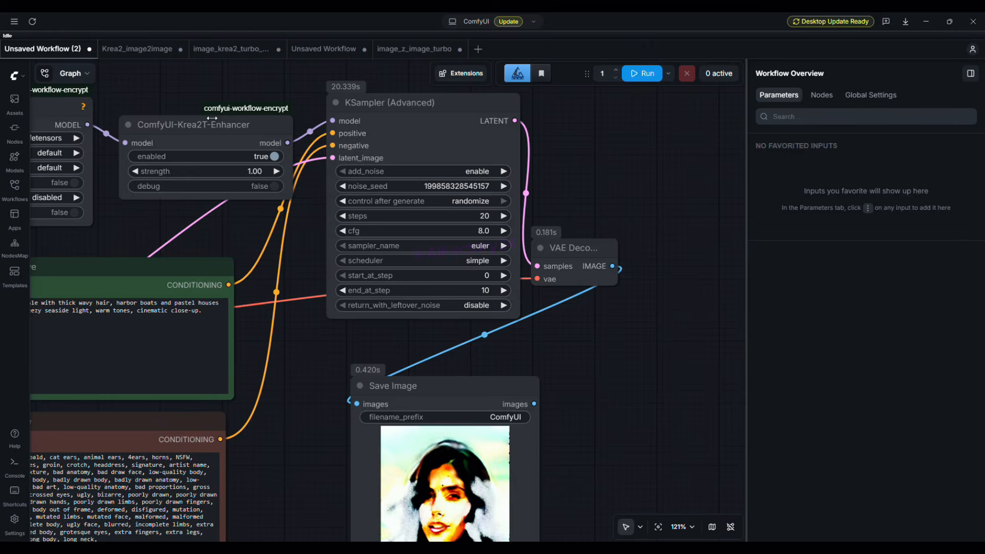
Set the KSampler (Advanced) node's end_at_step to 14 and rerun the workflow to compare the output with the source photo.
{"action": "scroll", "coordinate": [451, 284], "scroll_direction": "up", "scroll_amount": 5}
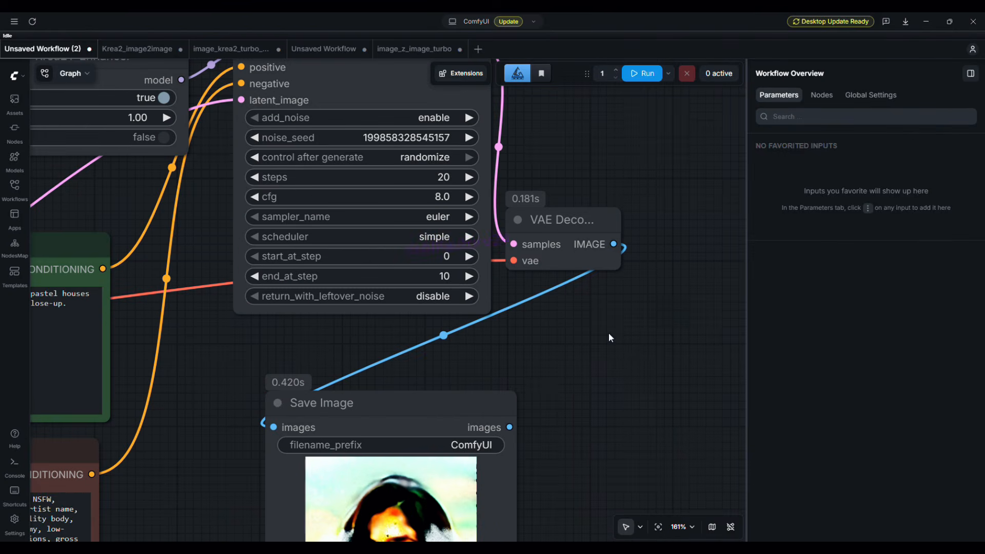
{"action": "left_click", "coordinate": [452, 283]}
{"action": "type", "text": "14"}
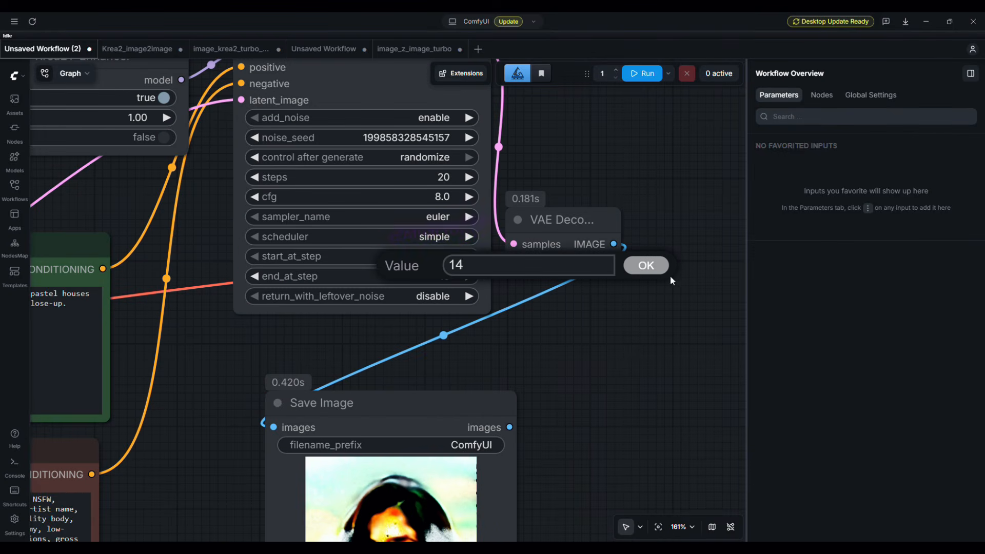
{"action": "left_click", "coordinate": [655, 268]}
{"action": "scroll", "coordinate": [654, 268], "scroll_direction": "down", "scroll_amount": 3}
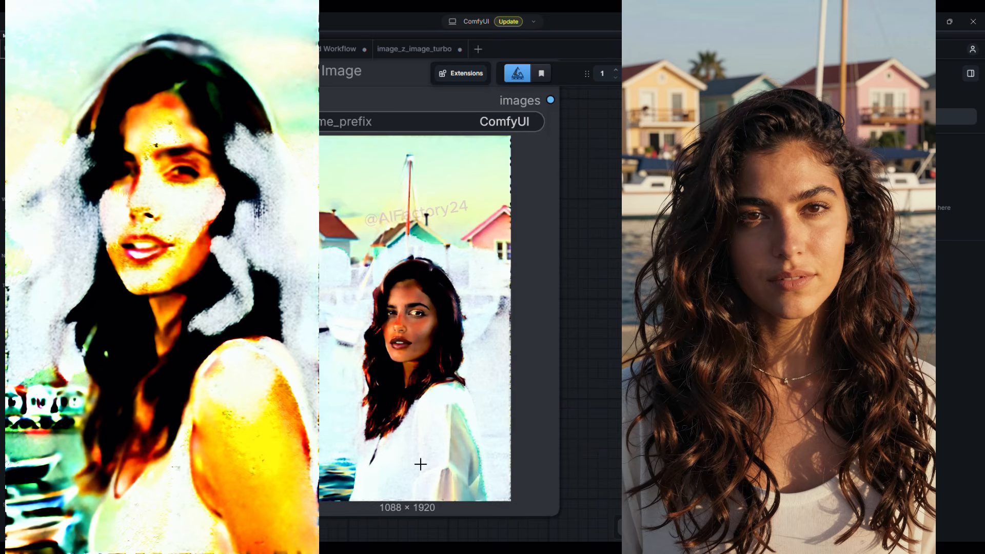
{"action": "scroll", "coordinate": [420, 452], "scroll_direction": "up", "scroll_amount": 3}
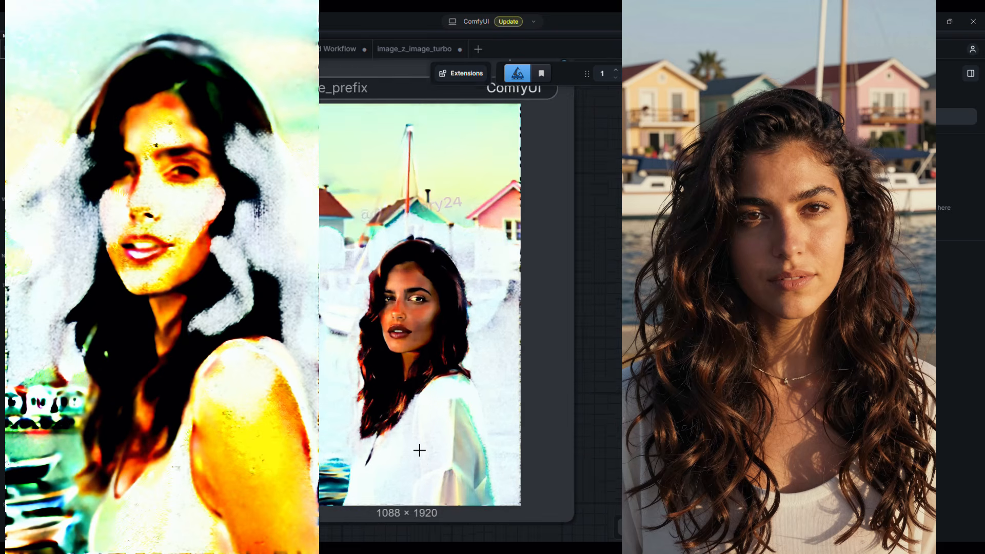
Append "cel shaded anime, sharp black outline, flat color, Ghibli subtle texture, studio anime illustration" on a new line of the positive prompt.
{"action": "scroll", "coordinate": [418, 447], "scroll_direction": "up", "scroll_amount": 1}
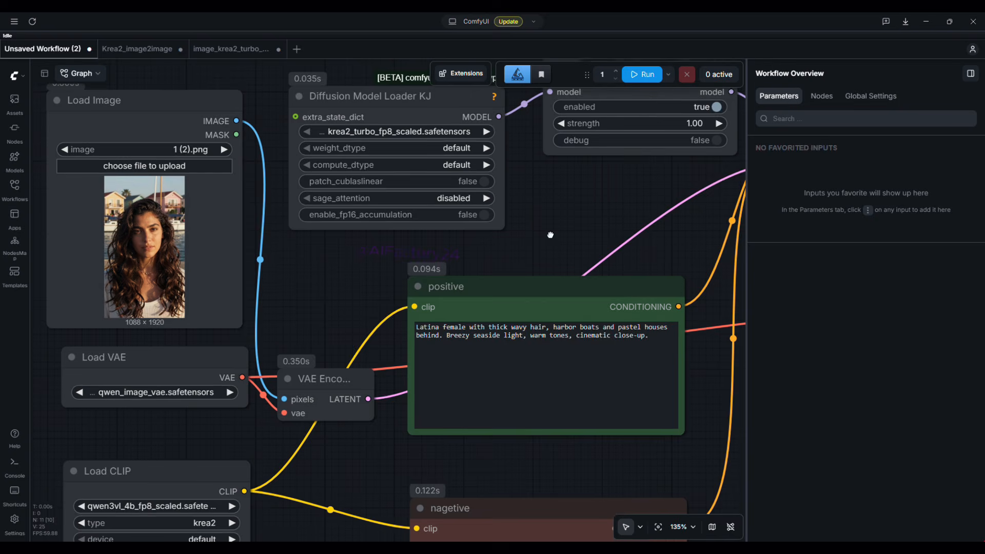
{"action": "left_click_drag", "start_coordinate": [550, 236], "coordinate": [530, 220]}
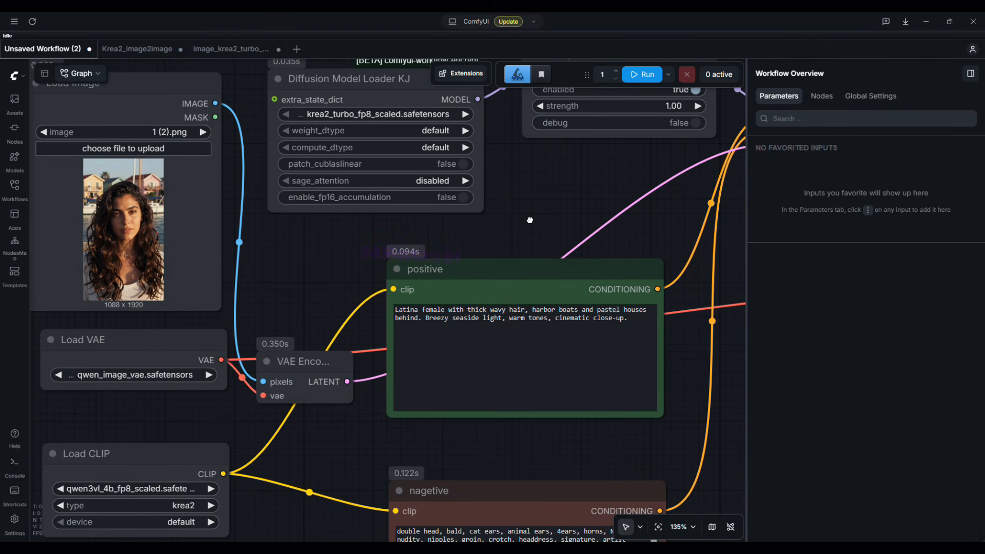
{"action": "left_click", "coordinate": [409, 349]}
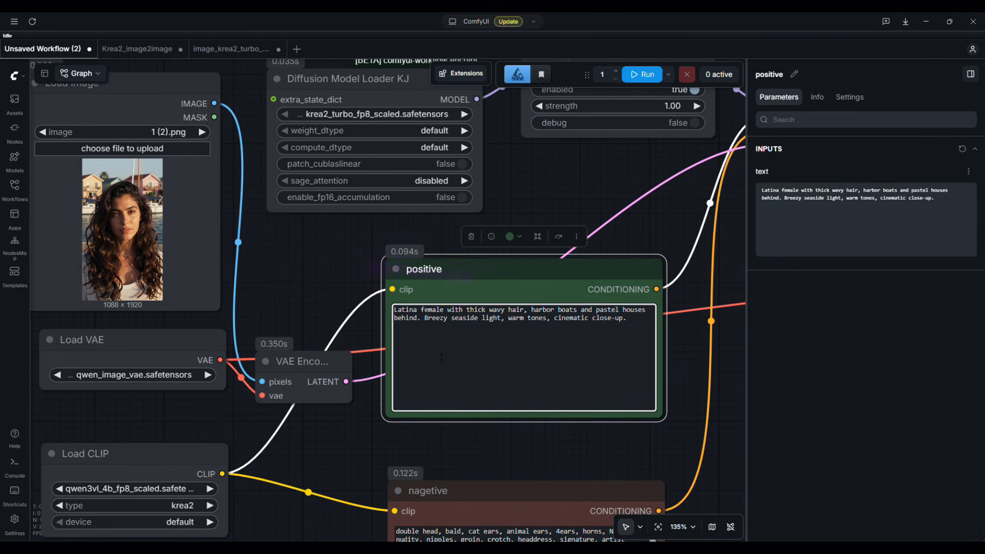
{"action": "type", "text": "cel shaded anime, sharp black outline, flat color, Ghibli subtle texture, studio anime illustration"}
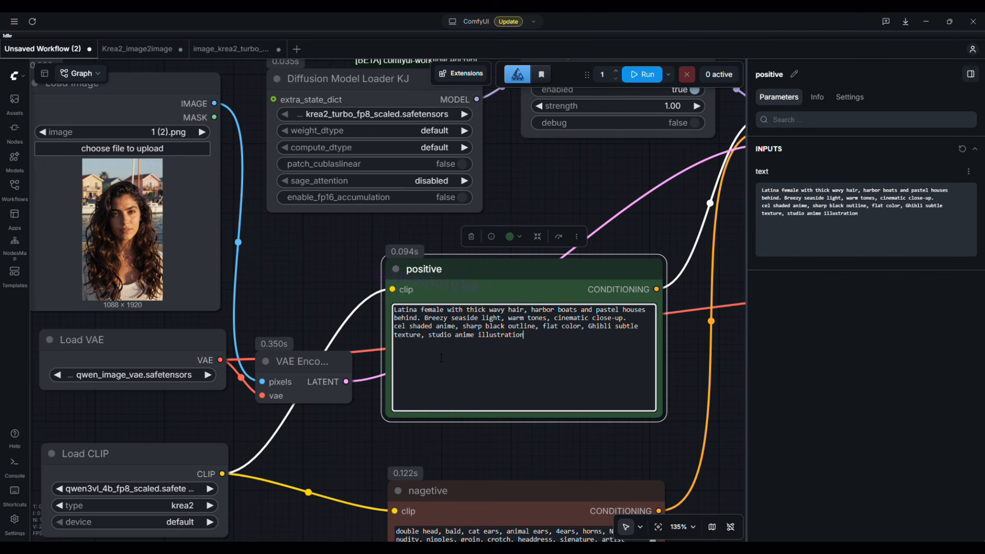
{"action": "left_click_drag", "start_coordinate": [394, 329], "coordinate": [526, 340]}
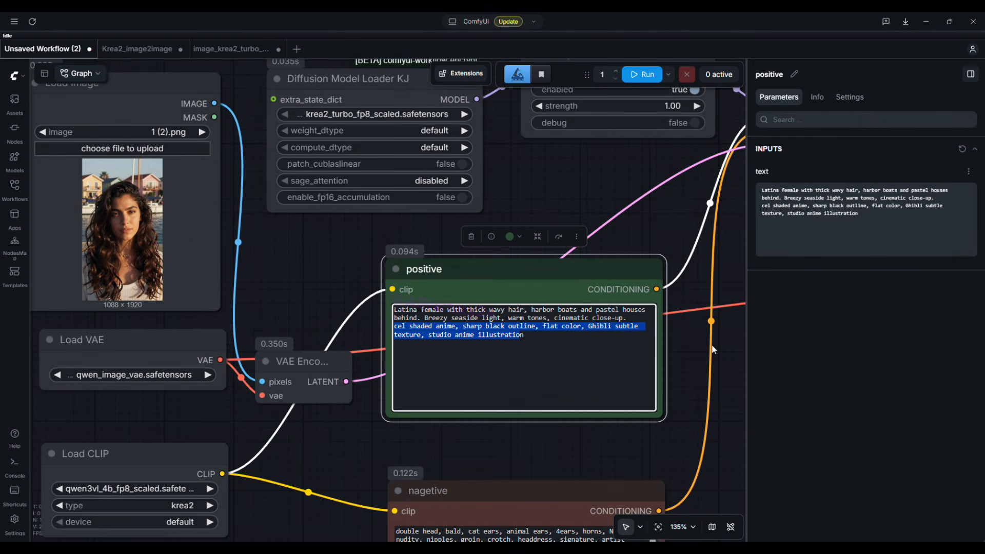
Set the KSampler (Advanced) node's cfg to 4.0 and end_at_step to 20, and run the workflow with the anime prompt.
{"action": "left_click_drag", "start_coordinate": [708, 351], "coordinate": [372, 446]}
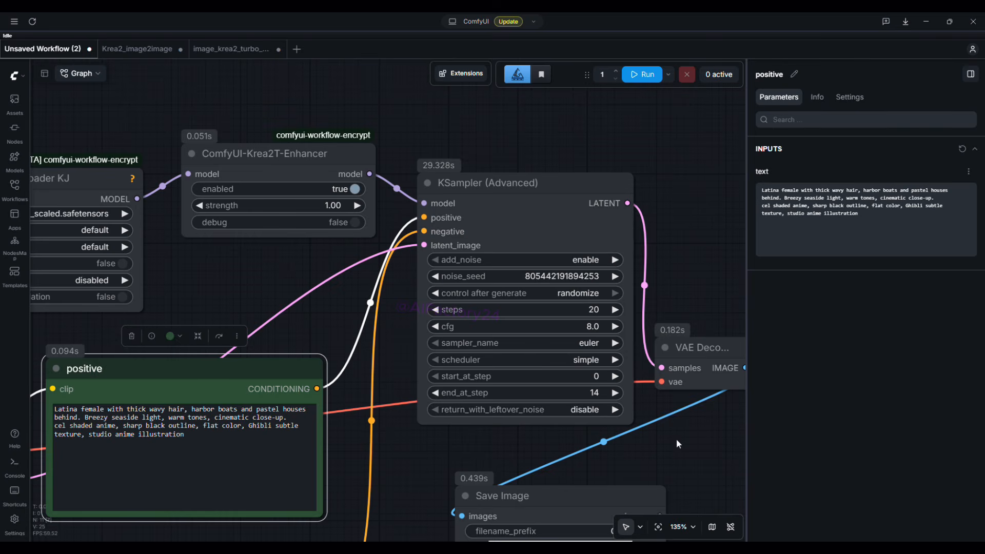
{"action": "left_click_drag", "start_coordinate": [678, 444], "coordinate": [660, 444]}
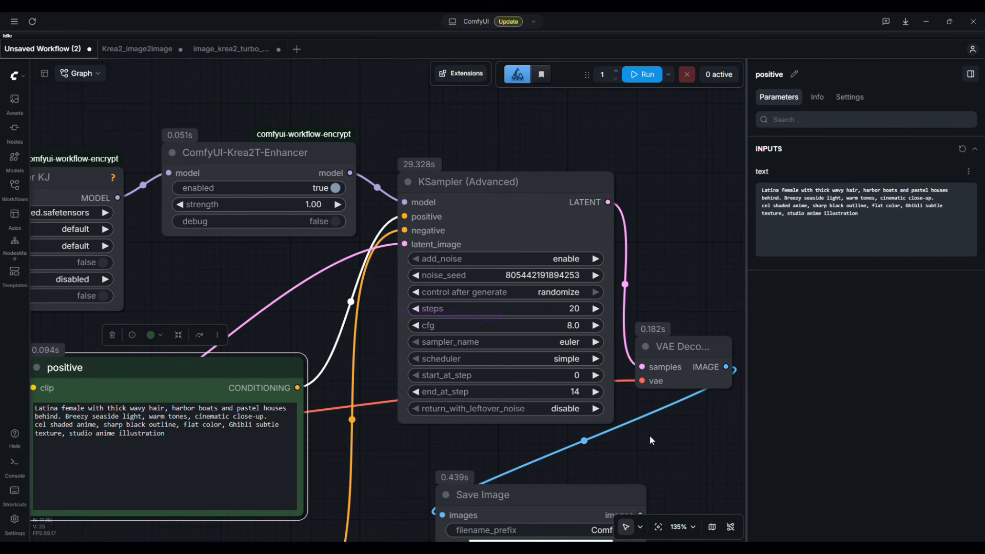
{"action": "left_click", "coordinate": [568, 333]}
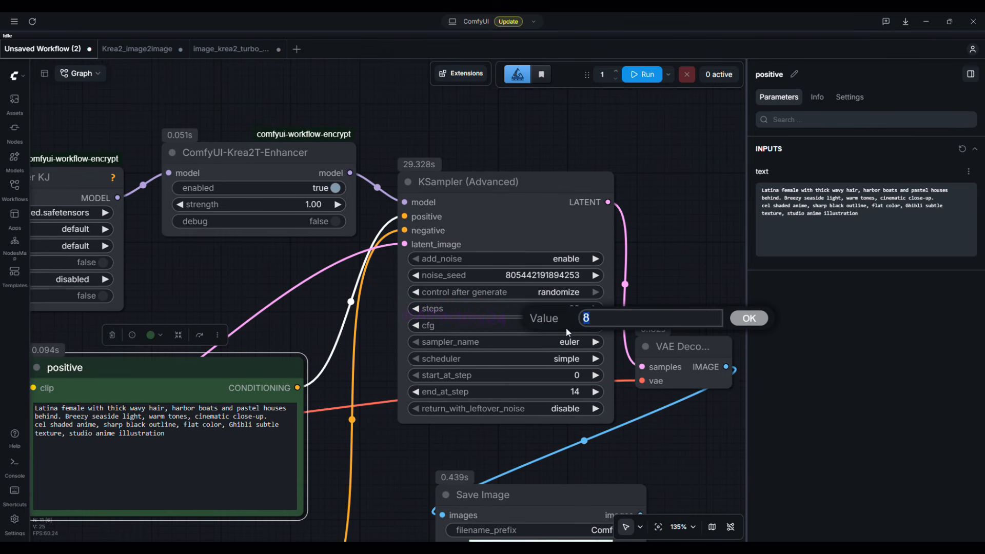
{"action": "key", "text": "Return"}
{"action": "left_click", "coordinate": [574, 391]}
{"action": "type", "text": "20"}
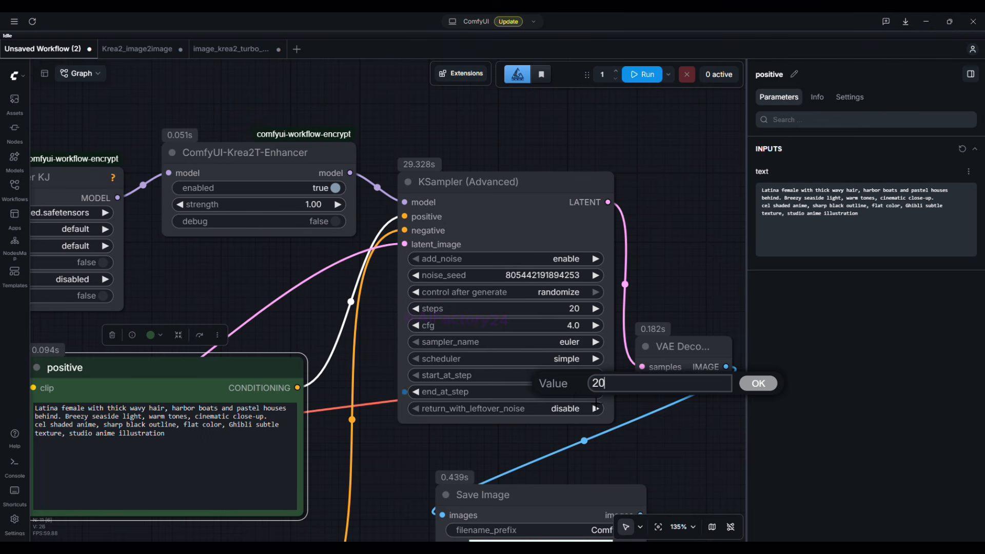
{"action": "key", "text": "Return"}
{"action": "left_click", "coordinate": [637, 81]}
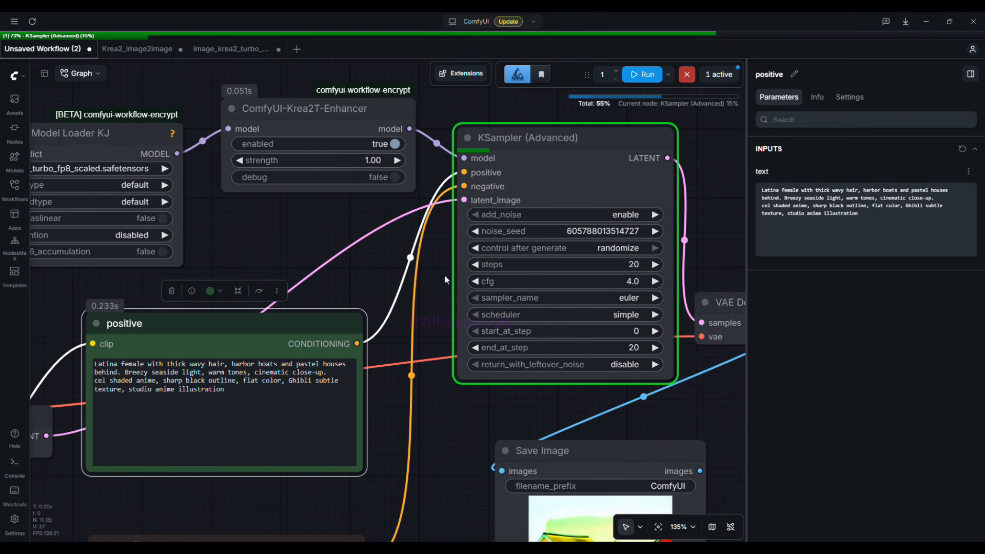
Examine the generated anime portrait in the Save Image node against the source photo.
{"action": "left_click_drag", "start_coordinate": [567, 270], "coordinate": [651, 253]}
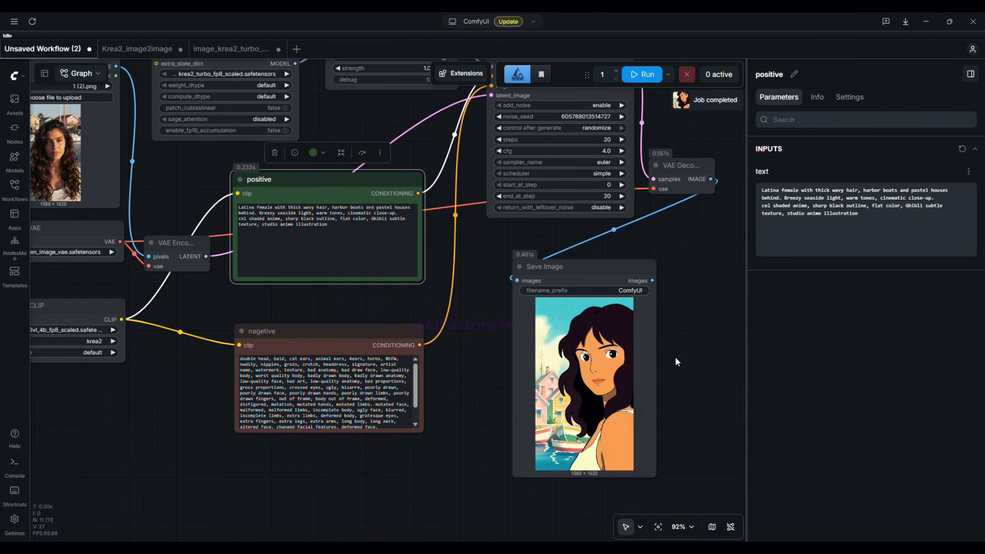
{"action": "scroll", "coordinate": [675, 360], "scroll_direction": "up", "scroll_amount": 1}
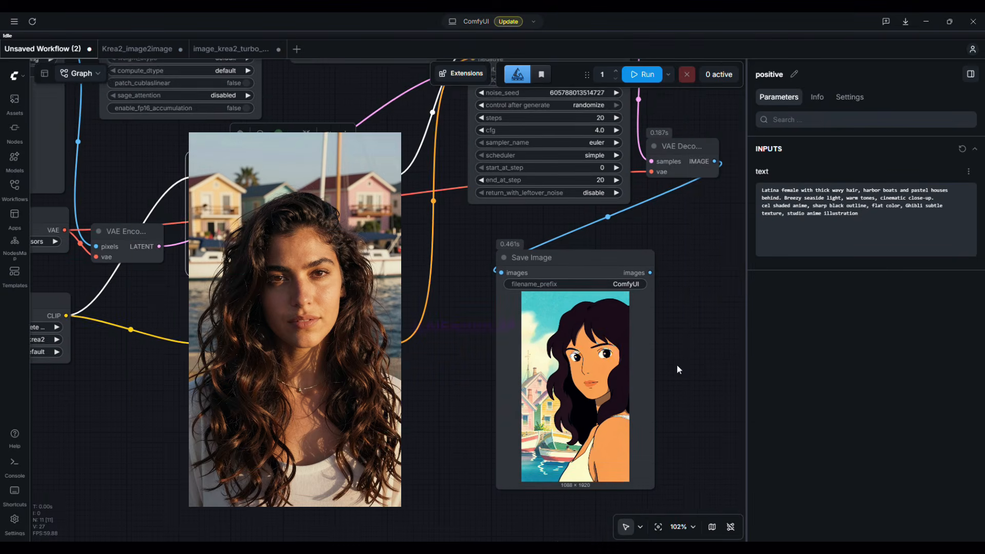
{"action": "left_click_drag", "start_coordinate": [677, 365], "coordinate": [728, 395]}
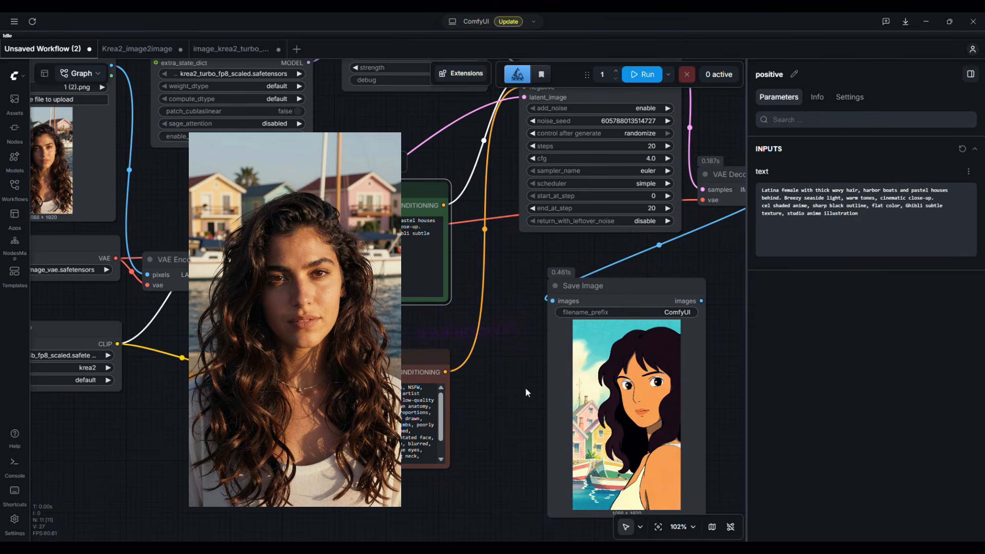
{"action": "left_click_drag", "start_coordinate": [518, 386], "coordinate": [522, 420]}
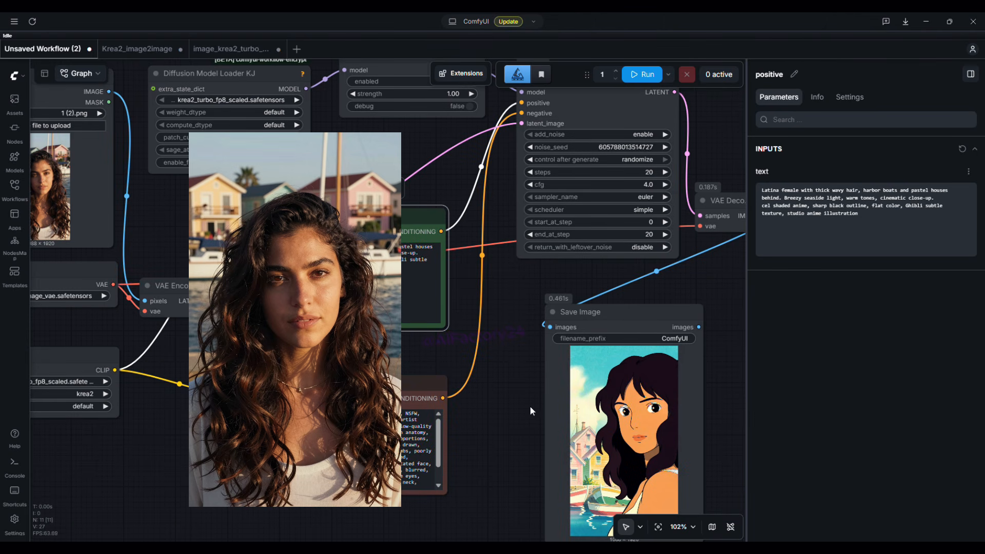
{"action": "left_click_drag", "start_coordinate": [473, 368], "coordinate": [517, 368]}
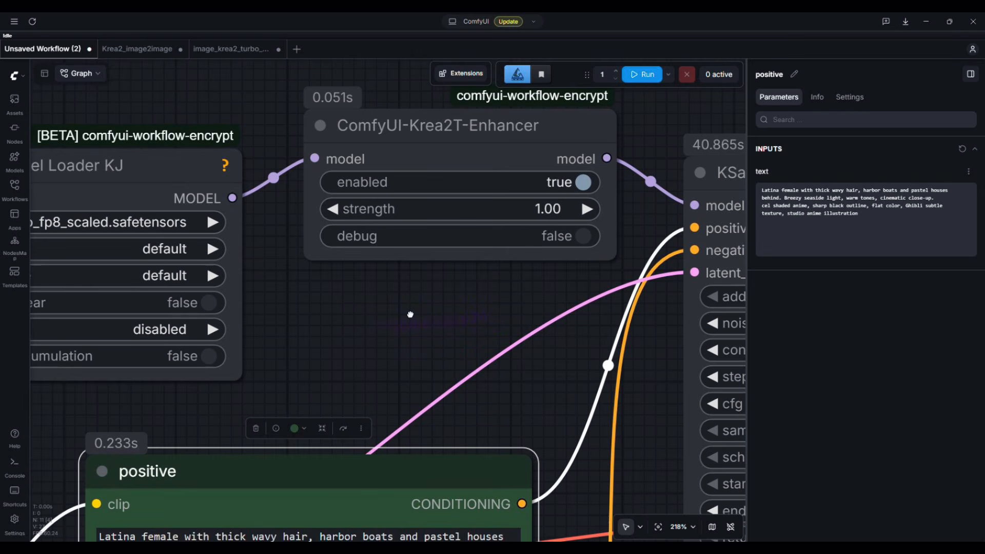
Set the ComfyUI-Krea2T-Enhancer node's strength to 0.5.
{"action": "left_click_drag", "start_coordinate": [410, 315], "coordinate": [375, 343]}
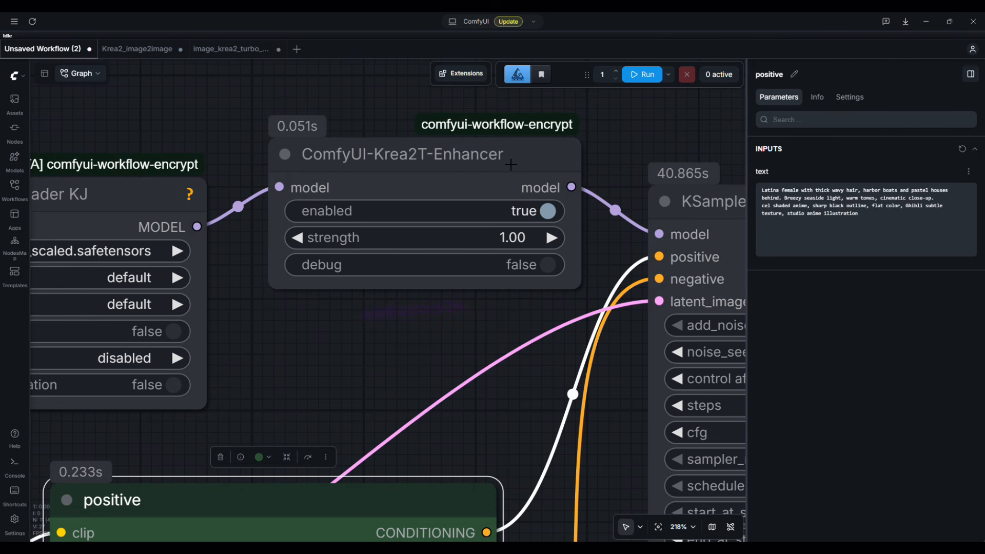
{"action": "left_click", "coordinate": [517, 244]}
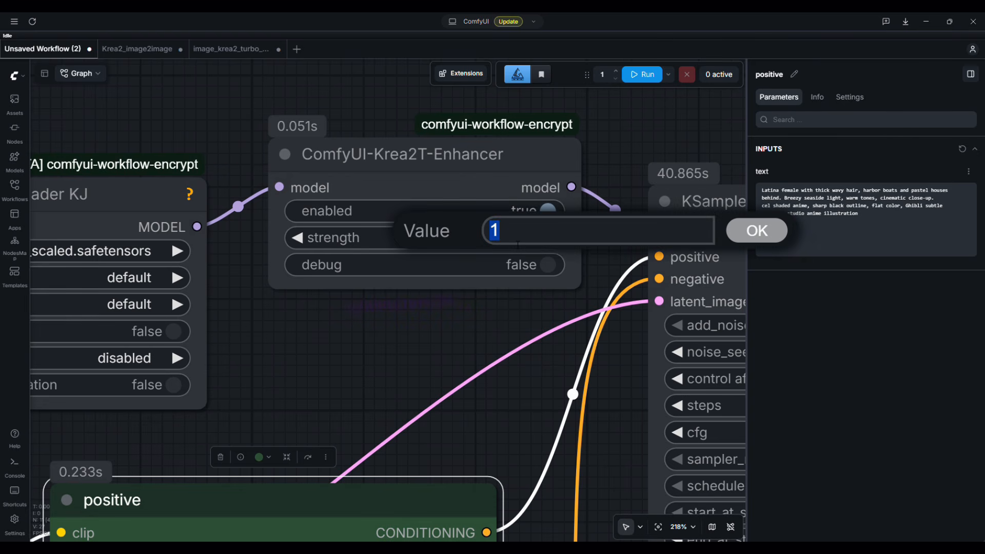
{"action": "type", "text": "0.5"}
{"action": "left_click", "coordinate": [757, 232]}
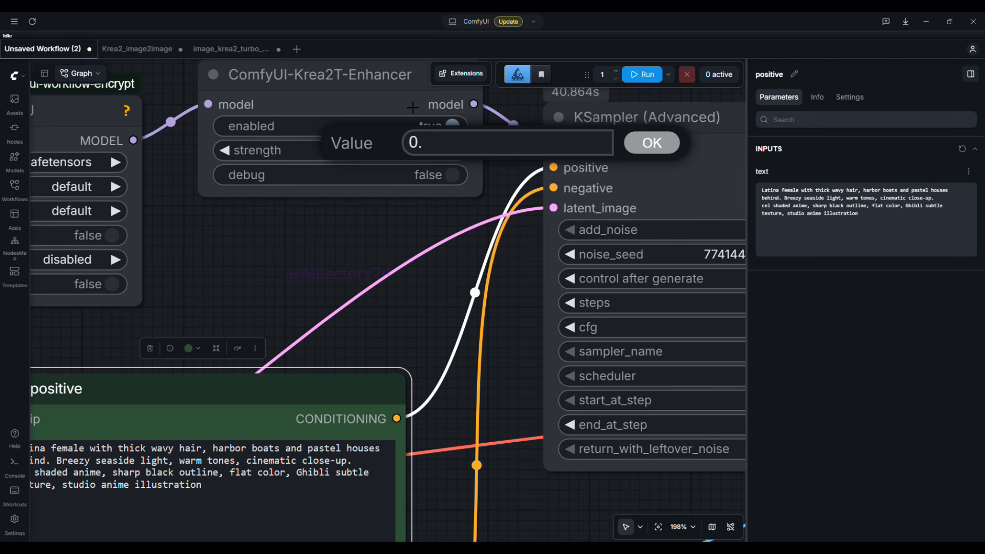
Lower the ComfyUI-Krea2T-Enhancer node's strength to 0.3 for one test, and to 0.15 for the following one.
{"action": "type", "text": "3"}
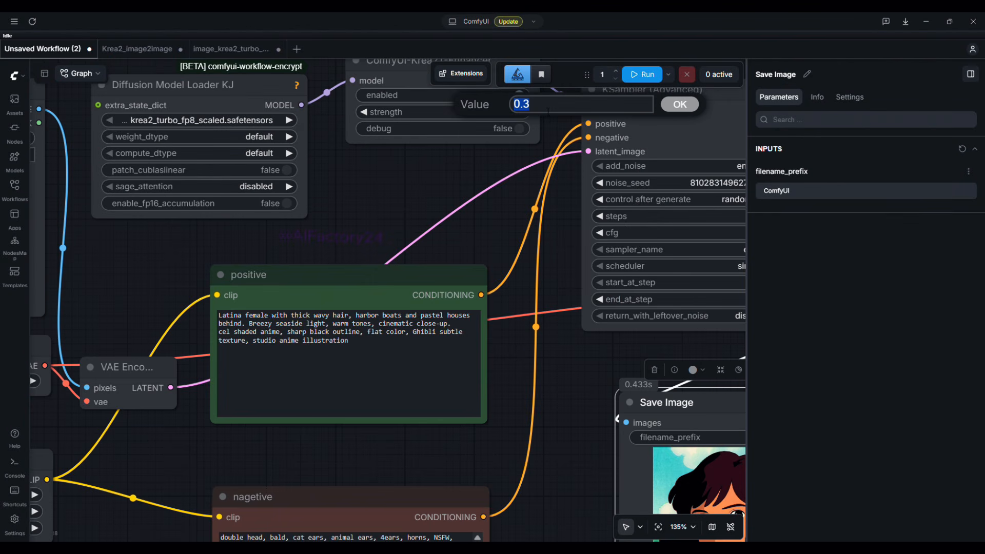
{"action": "type", "text": "0.15"}
{"action": "key", "text": "Return"}
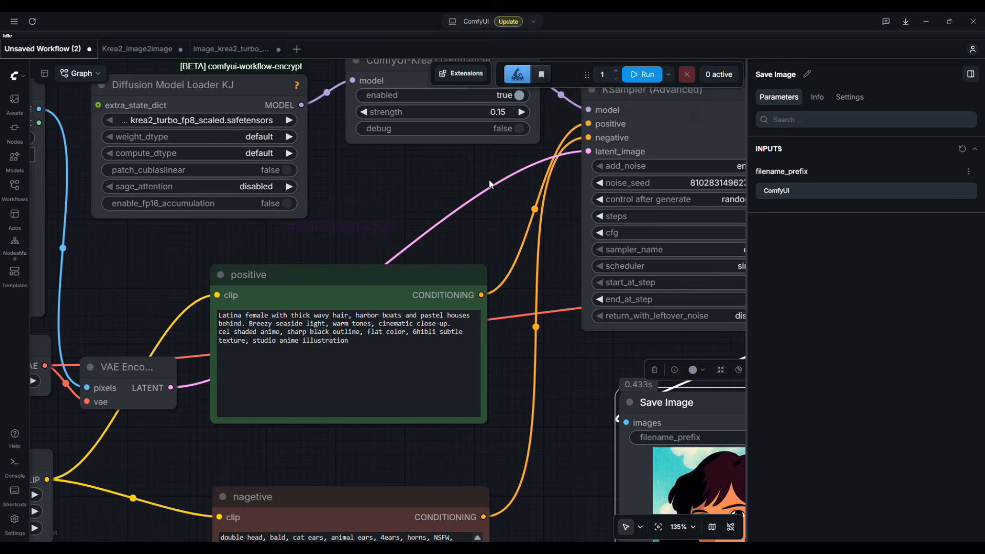